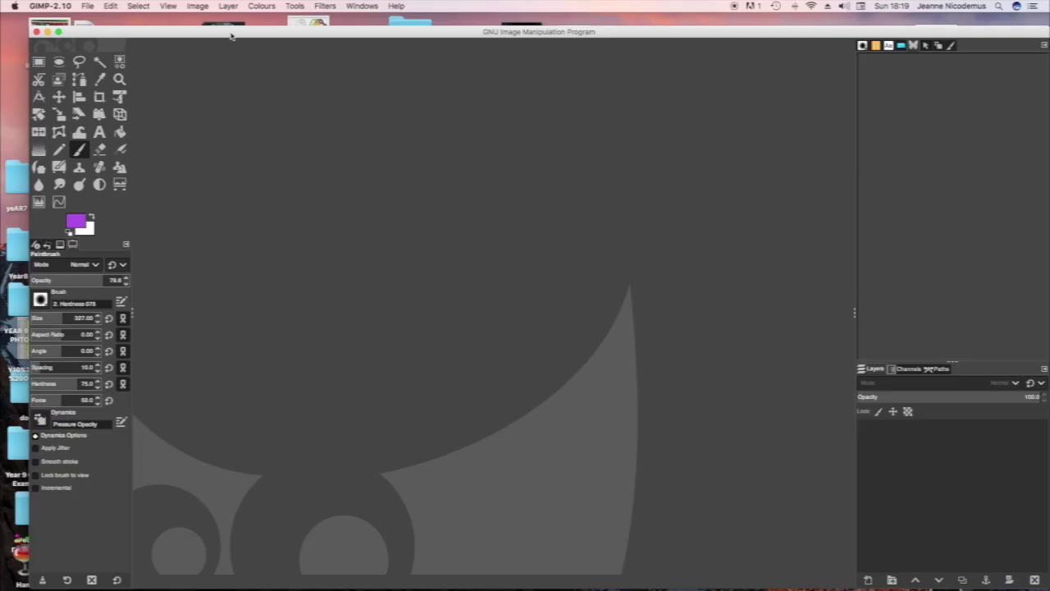
Create a new blank A4 (300 ppi) portrait image of 2480×3508 pixels
drag(232, 36, 229, 22)
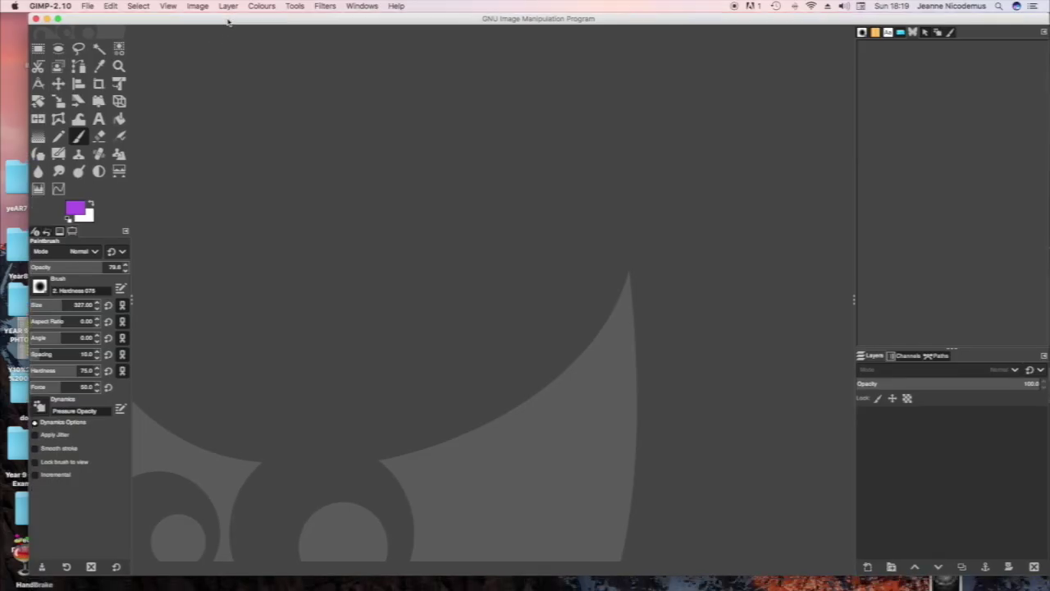
click(88, 6)
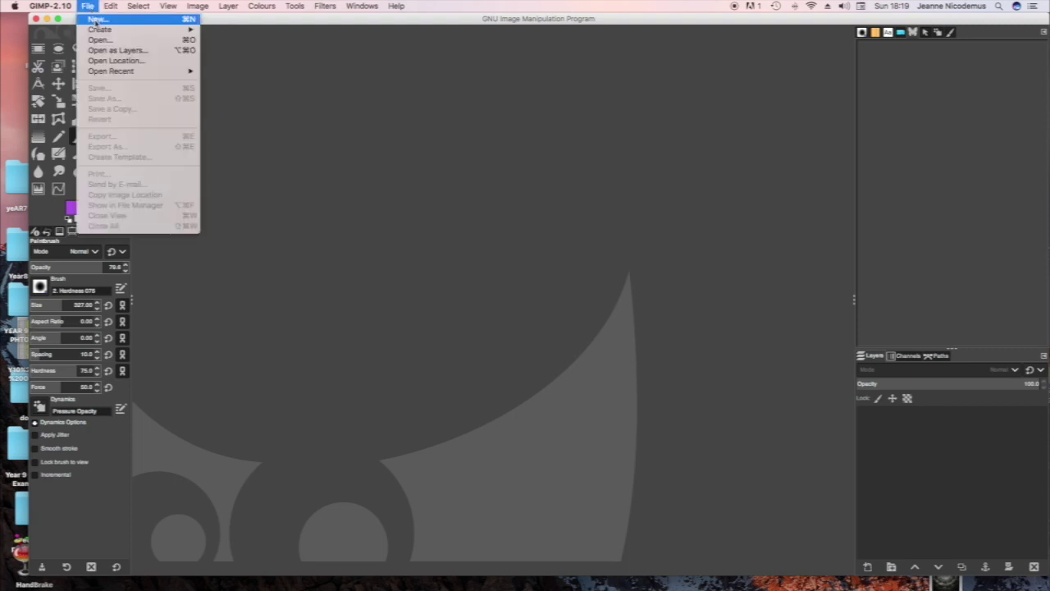
click(96, 19)
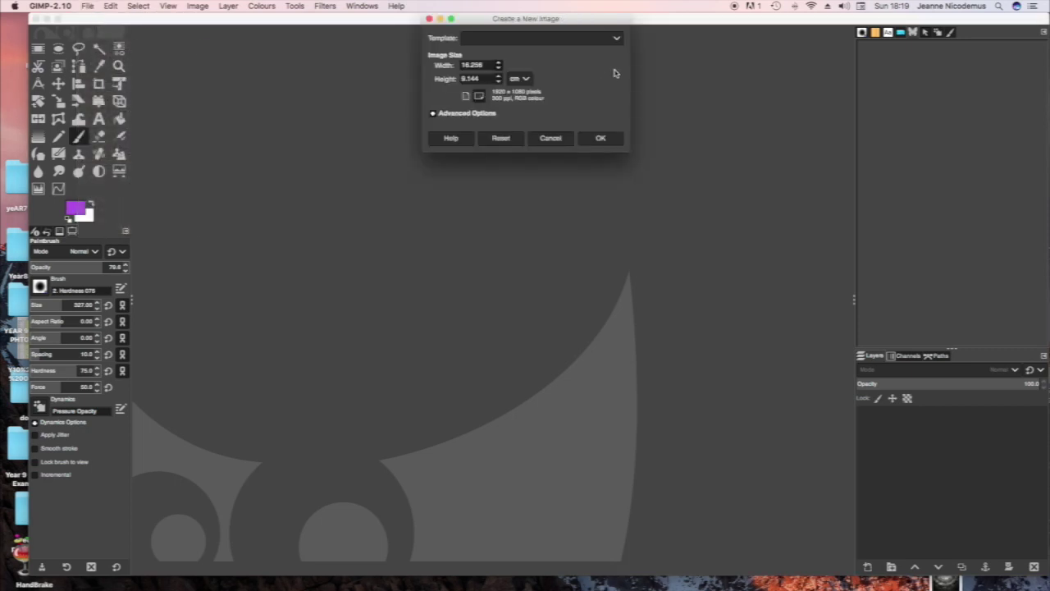
click(617, 39)
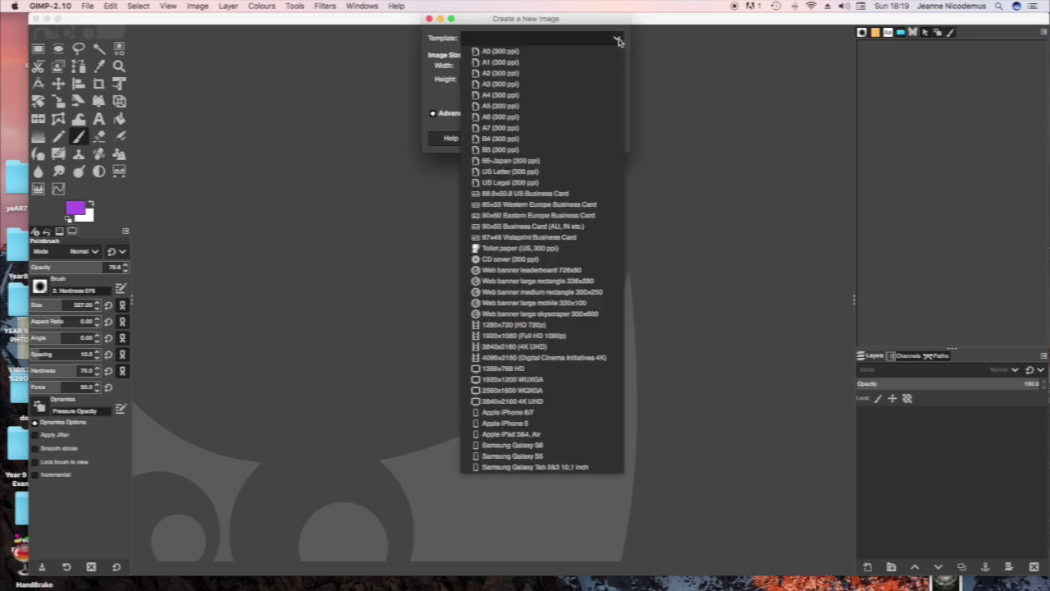
click(550, 97)
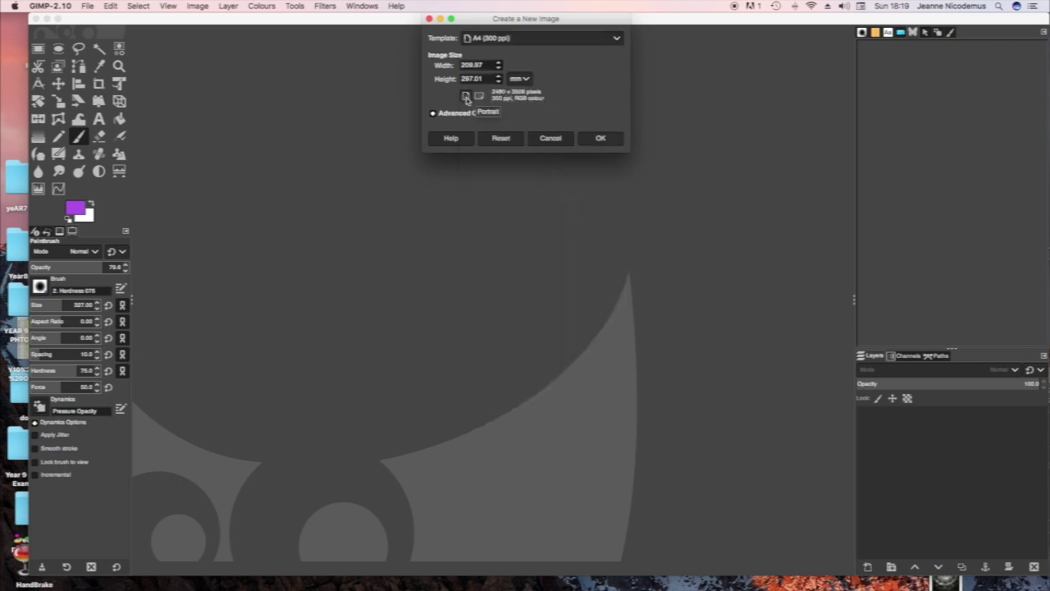
click(600, 138)
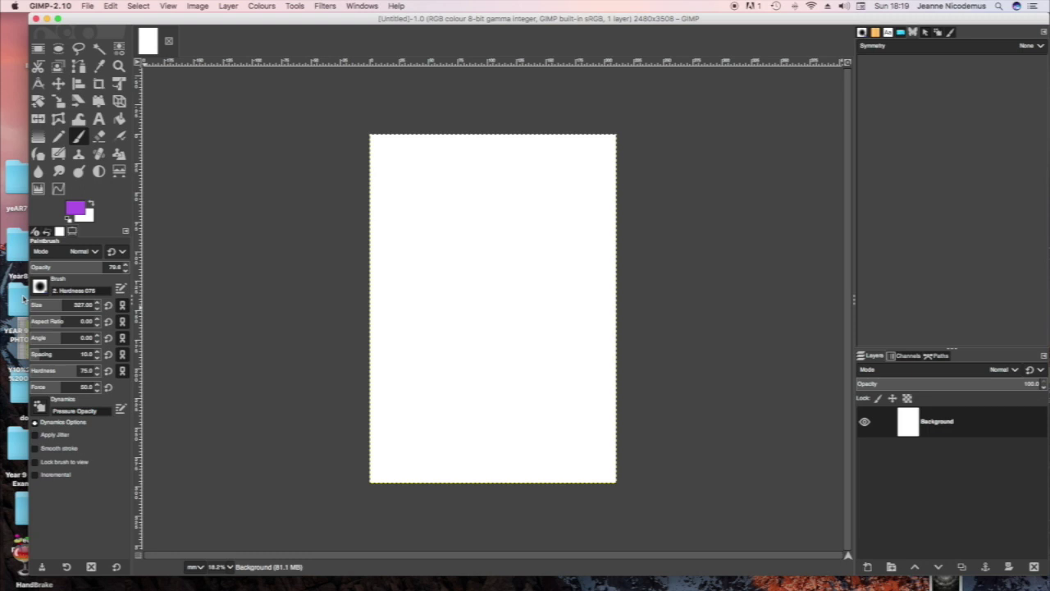
From Finder's yeAR7 GIMP folder, drop the line-drawing PDF onto the GIMP canvas
click(18, 185)
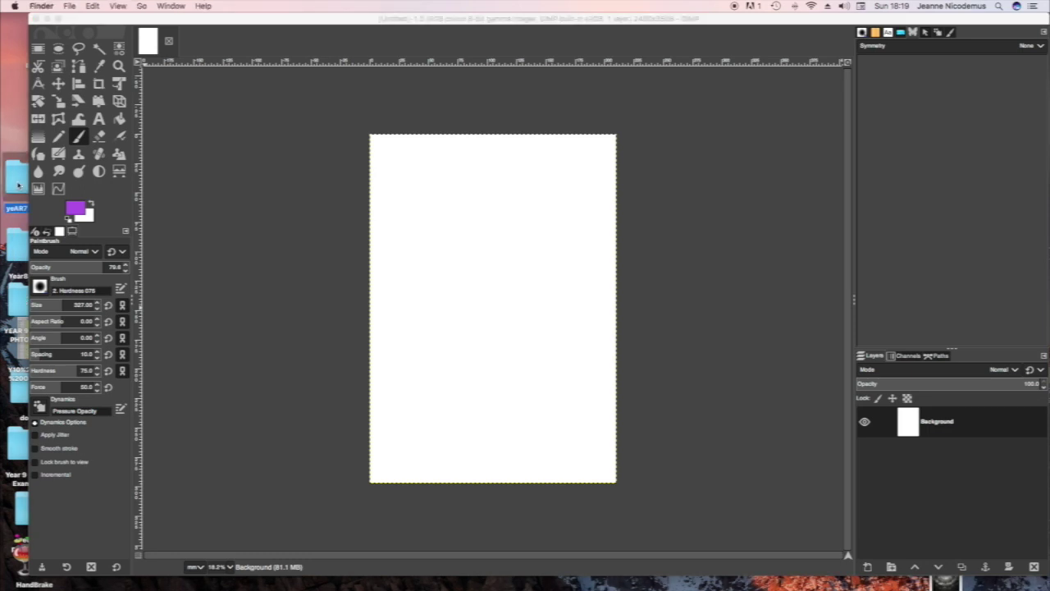
double_click(18, 184)
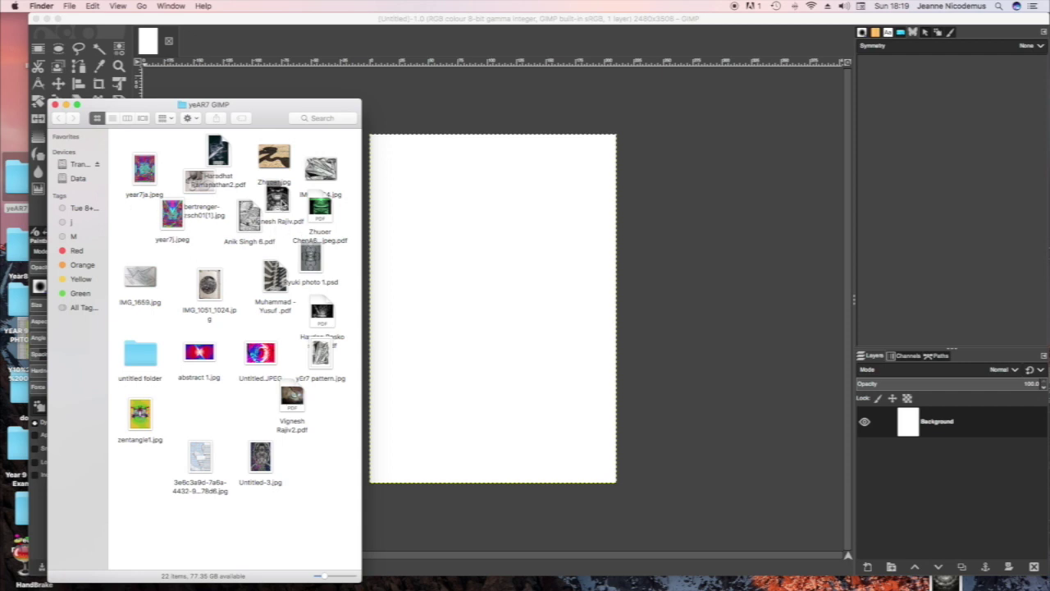
drag(250, 217, 424, 224)
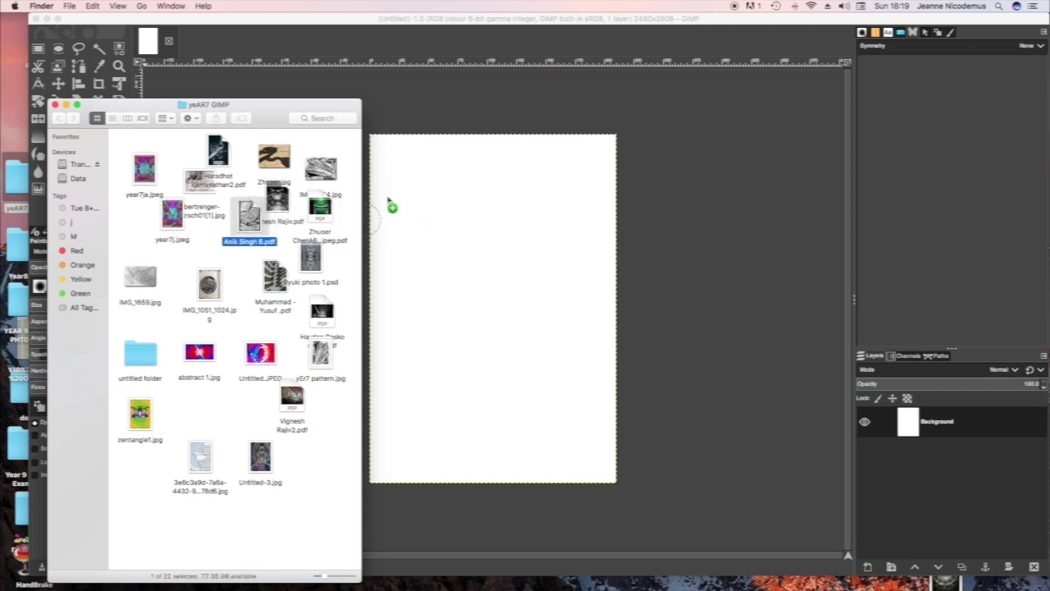
drag(278, 125, 145, 167)
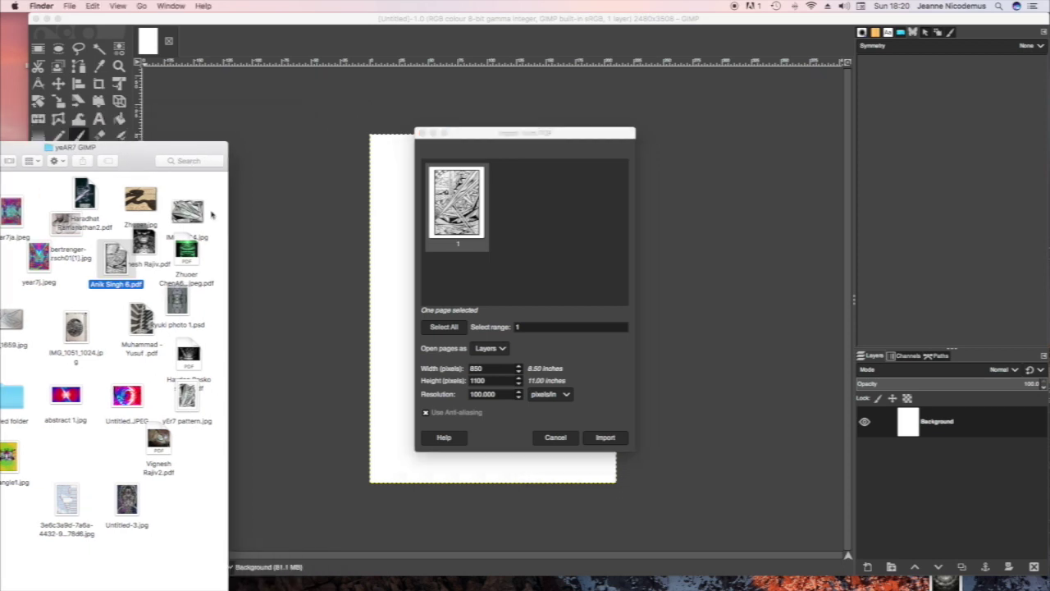
Import the 850×1100 PDF page as a layer, keeping Open pages as Layers
click(605, 437)
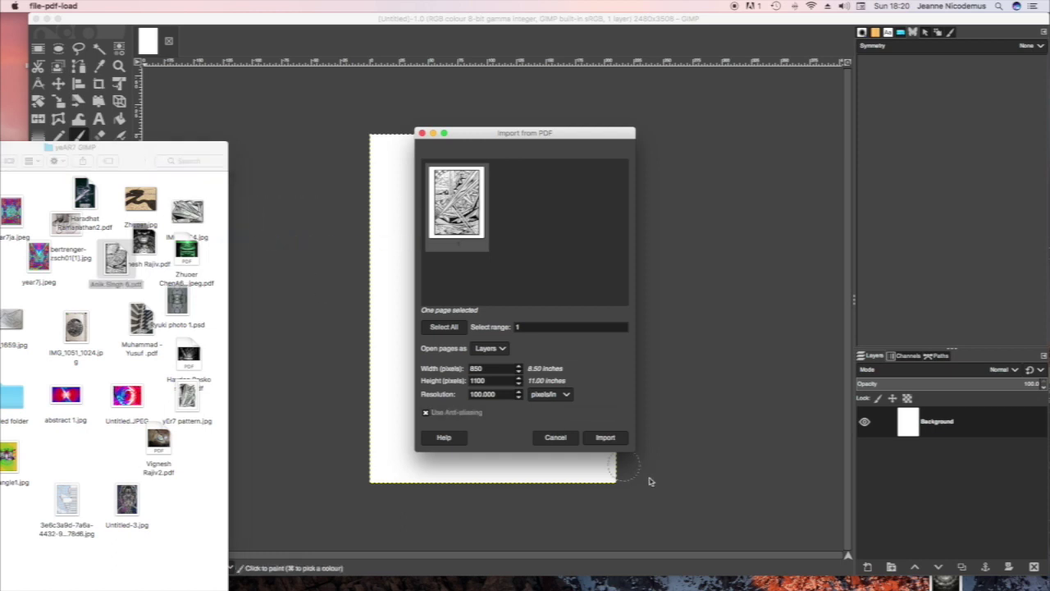
click(604, 437)
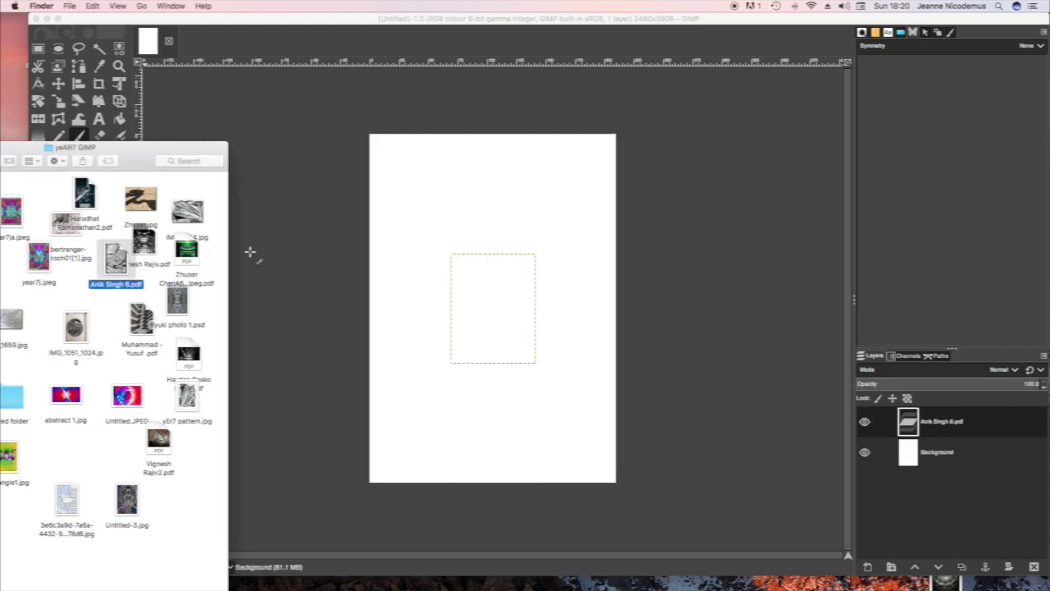
Enlarge the imported line drawing toward the upper left with the Scale tool
drag(140, 162, 0, 267)
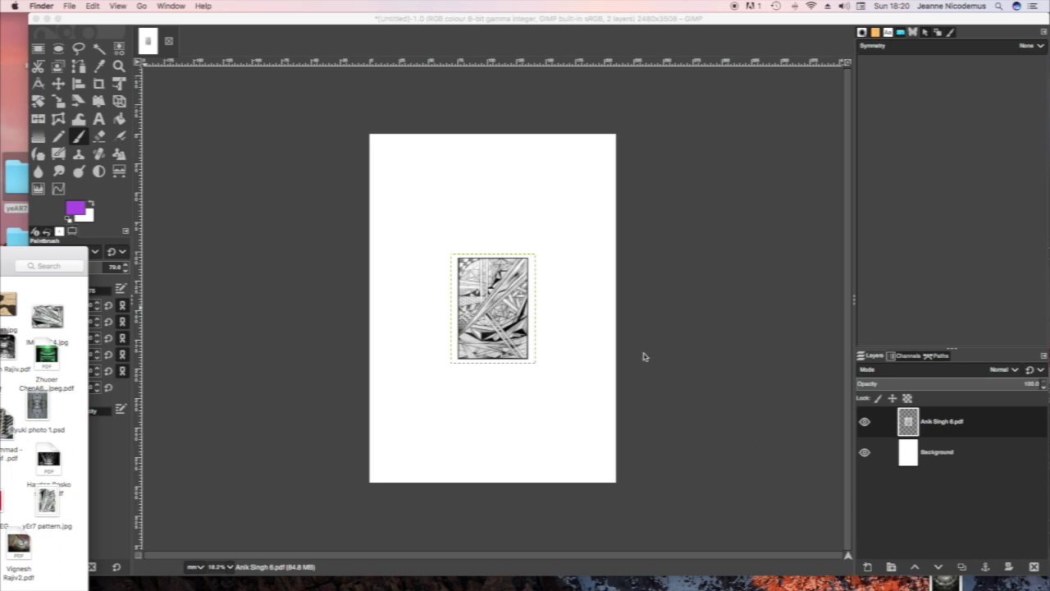
click(507, 305)
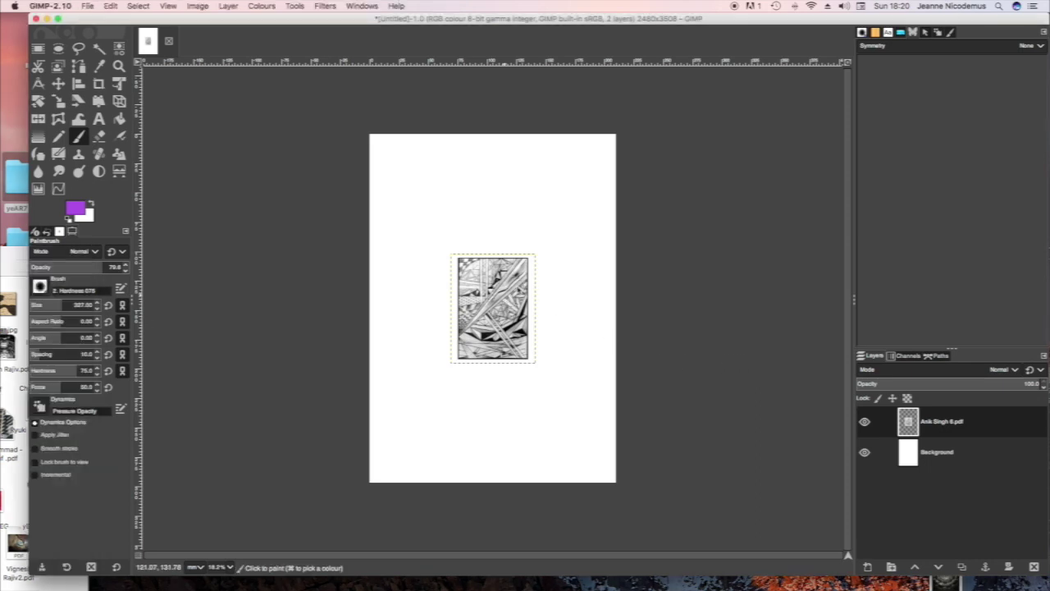
key(shift+s)
click(507, 277)
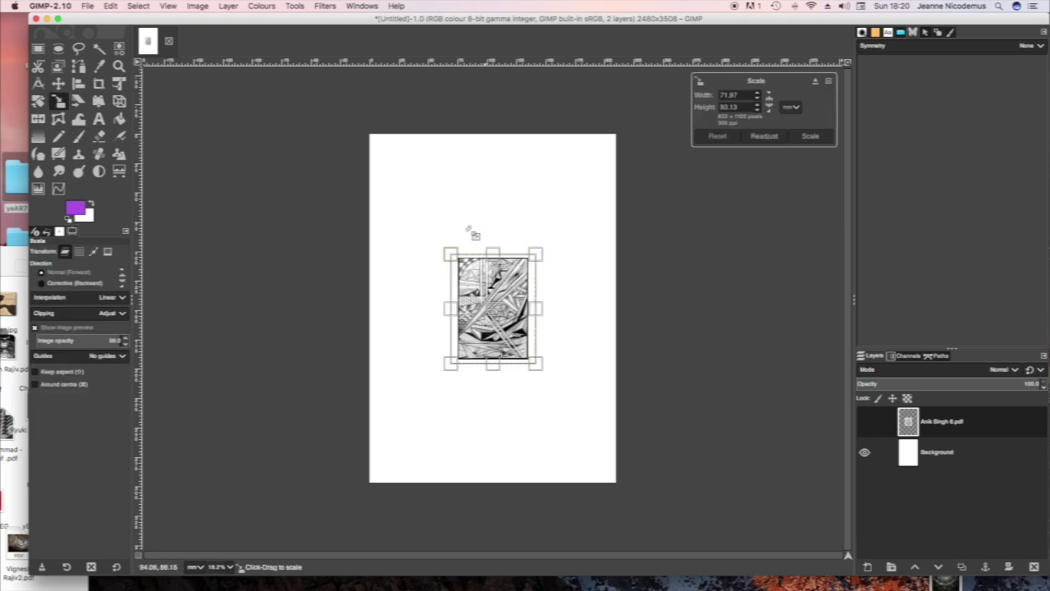
drag(450, 256, 426, 212)
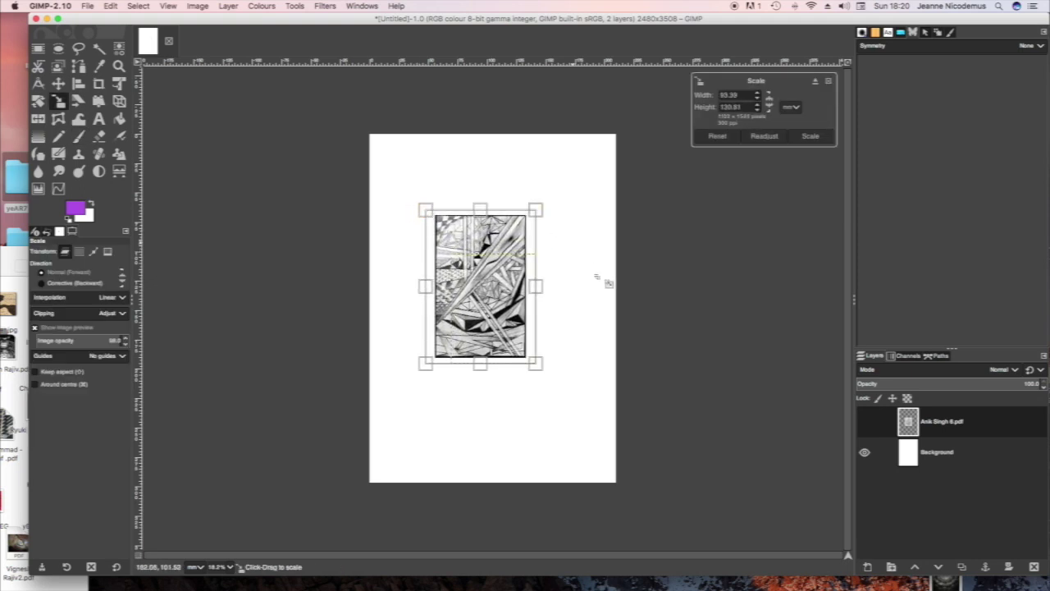
click(812, 138)
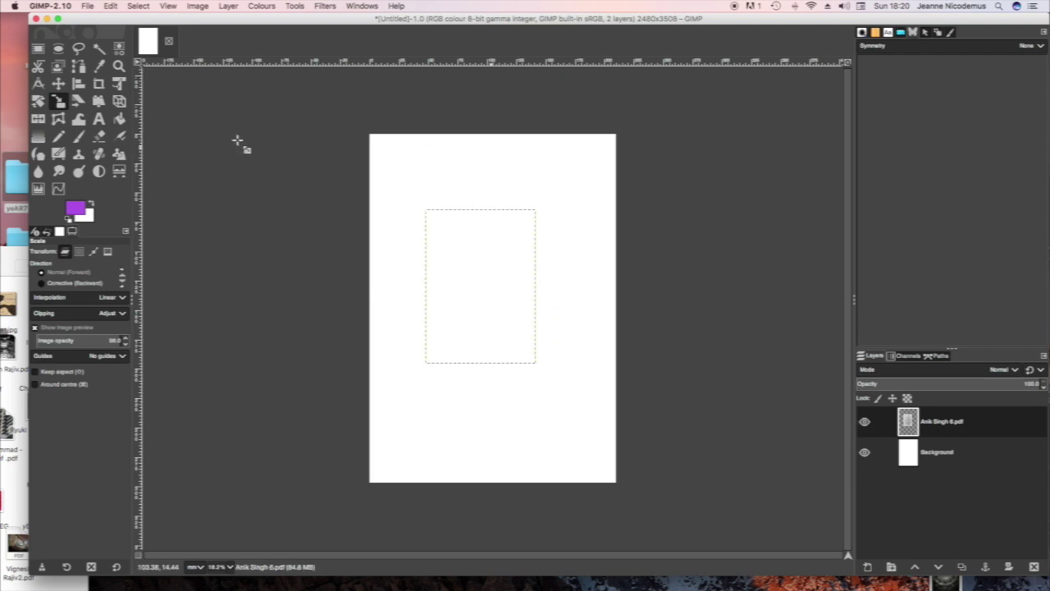
Move the enlarged drawing near the top-left corner of the page
click(58, 83)
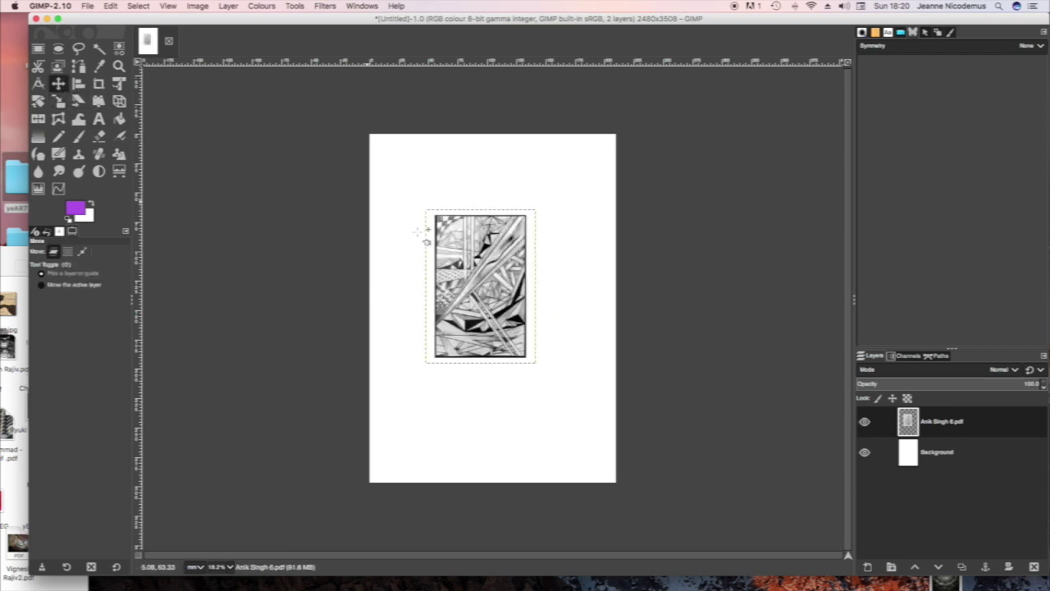
drag(468, 264, 415, 195)
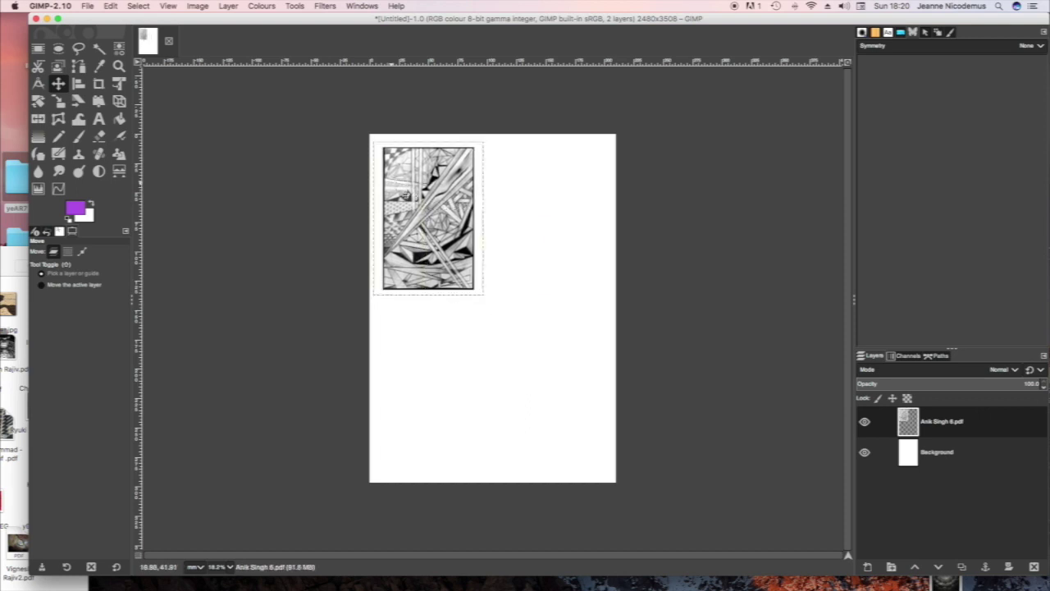
drag(411, 190, 418, 195)
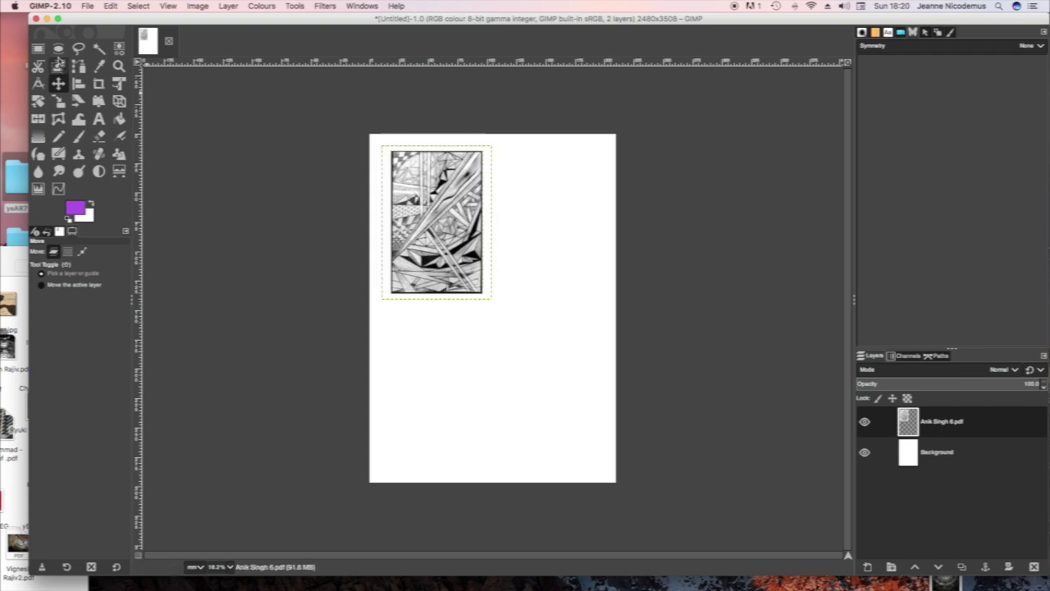
click(38, 48)
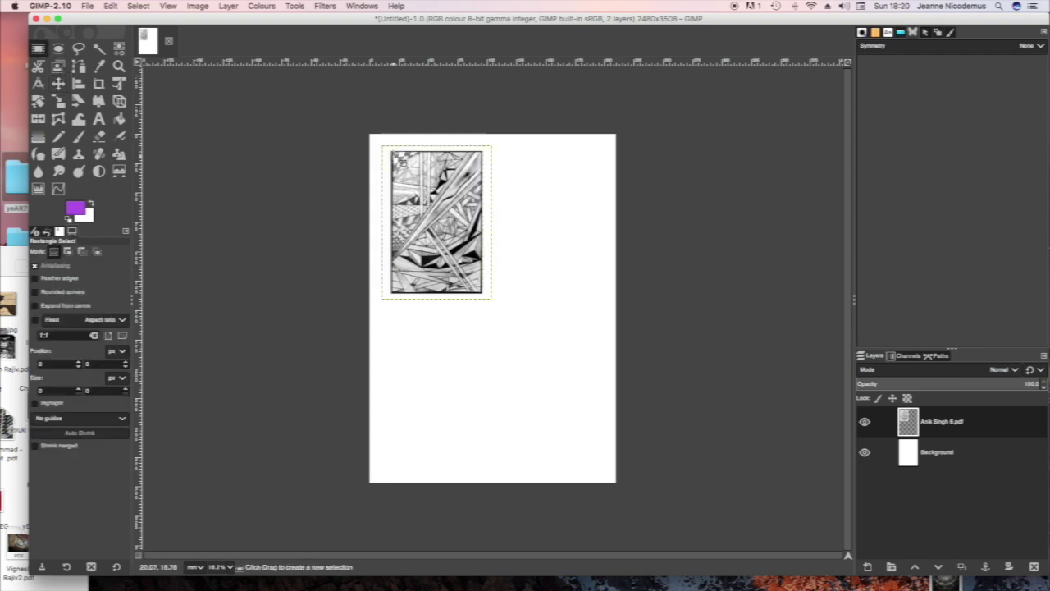
Copy the selected drawing and paste it as a new Pasted Layer above the original
drag(392, 152, 492, 301)
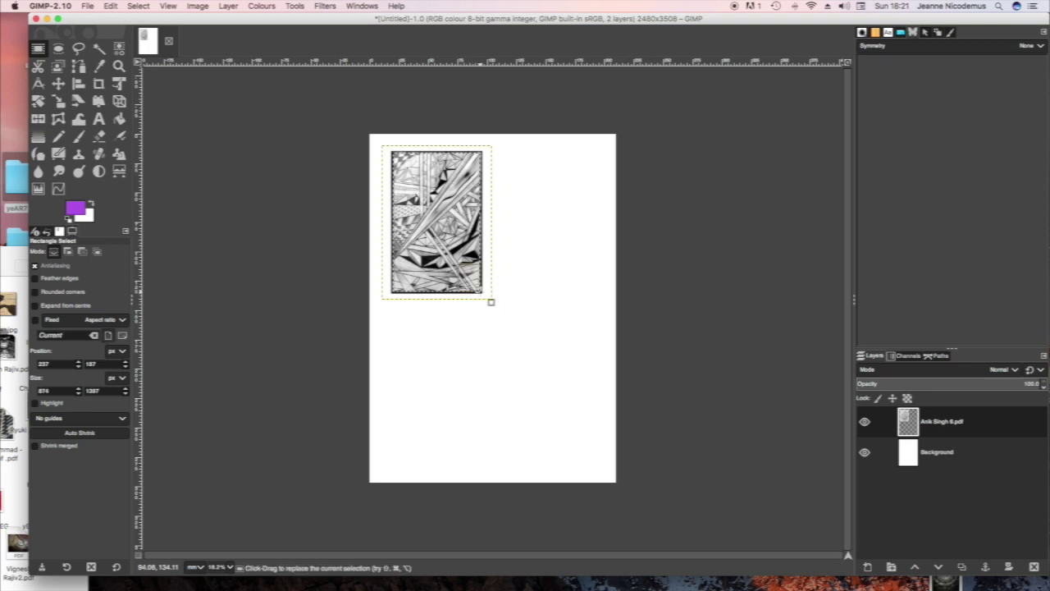
key(super)
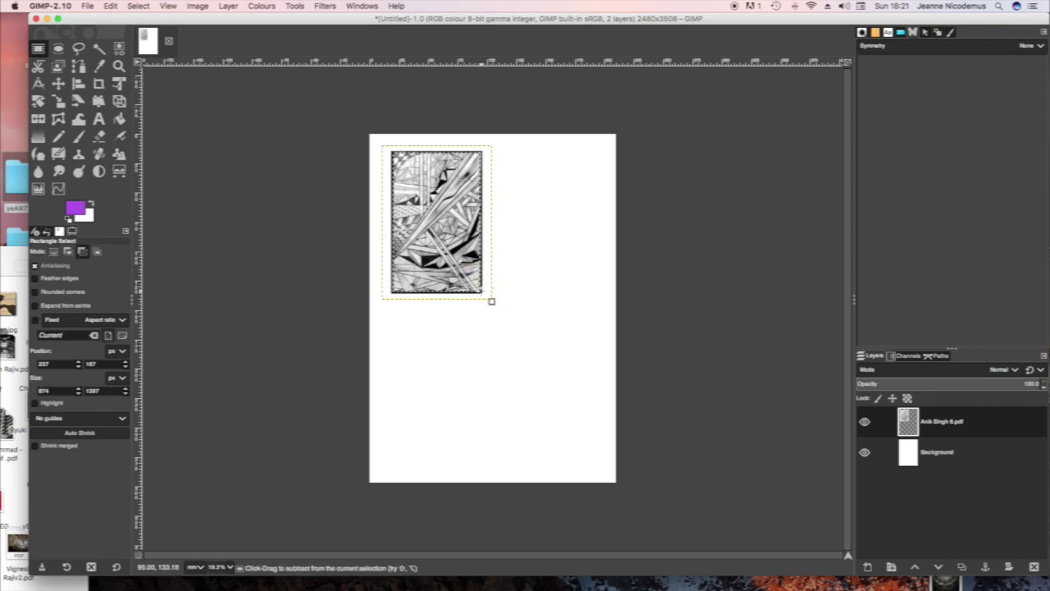
key(super+c)
key(super+v)
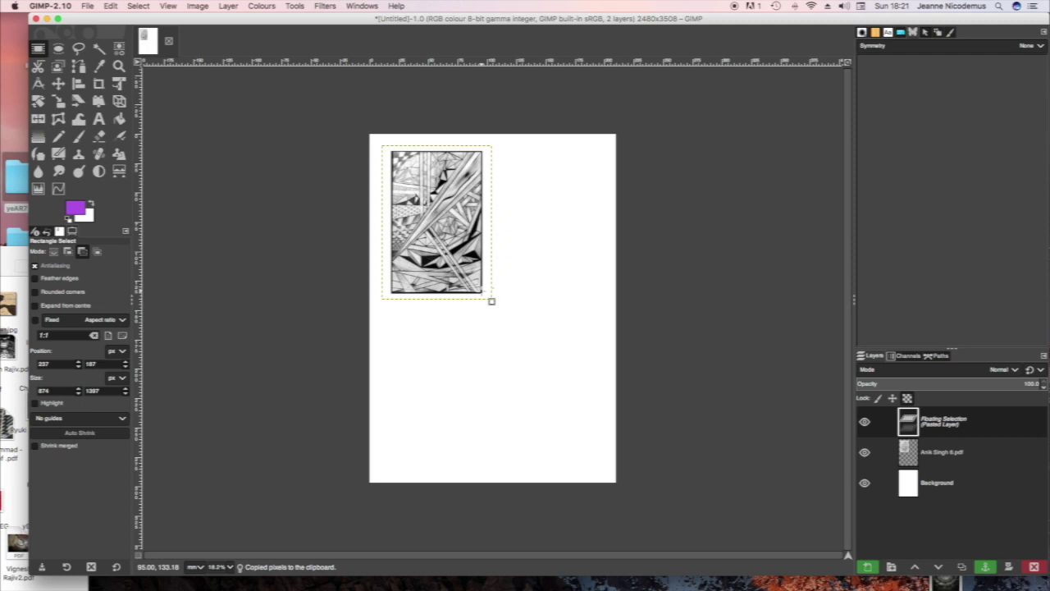
click(866, 566)
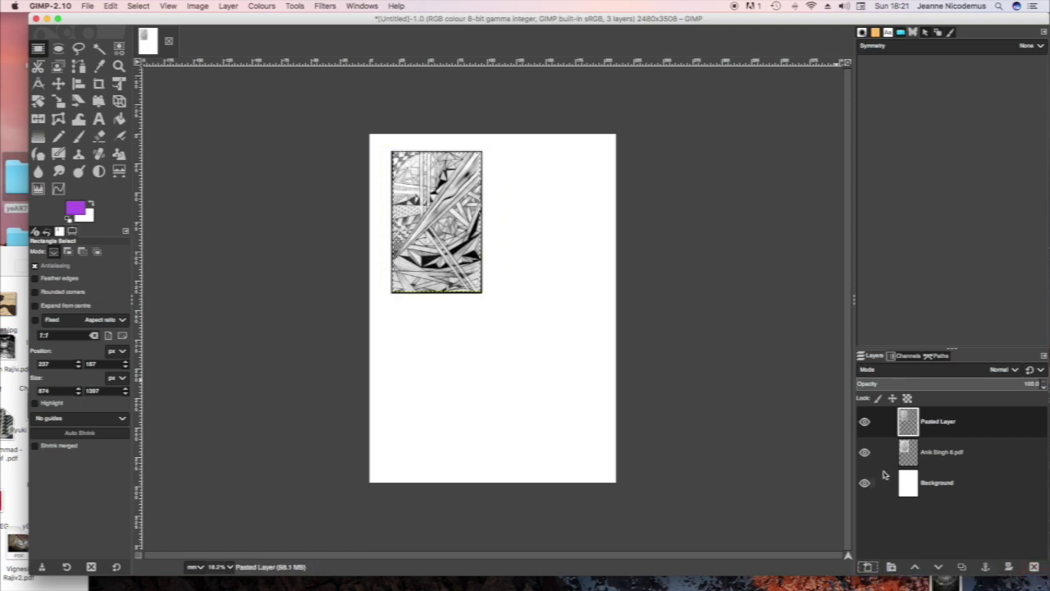
Re-paste the drawing as Pasted Layer and delete the original PDF layer
click(865, 453)
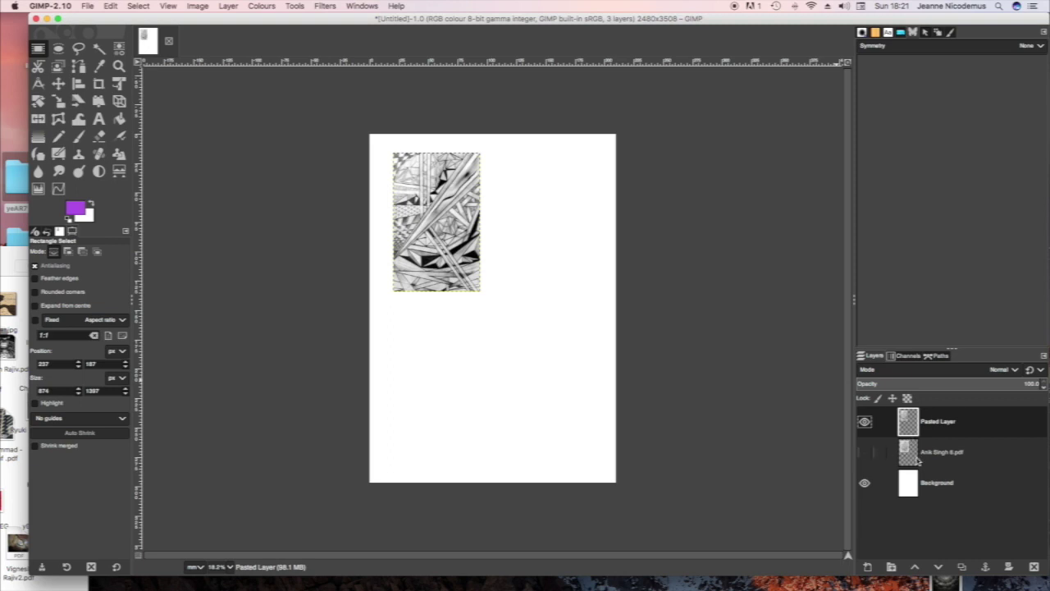
click(865, 453)
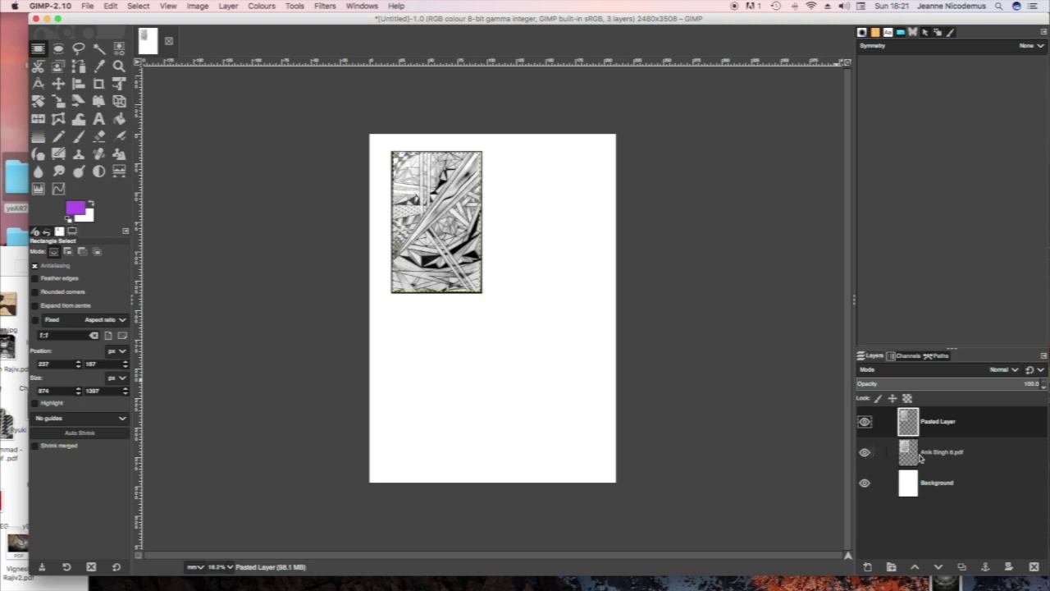
click(1035, 566)
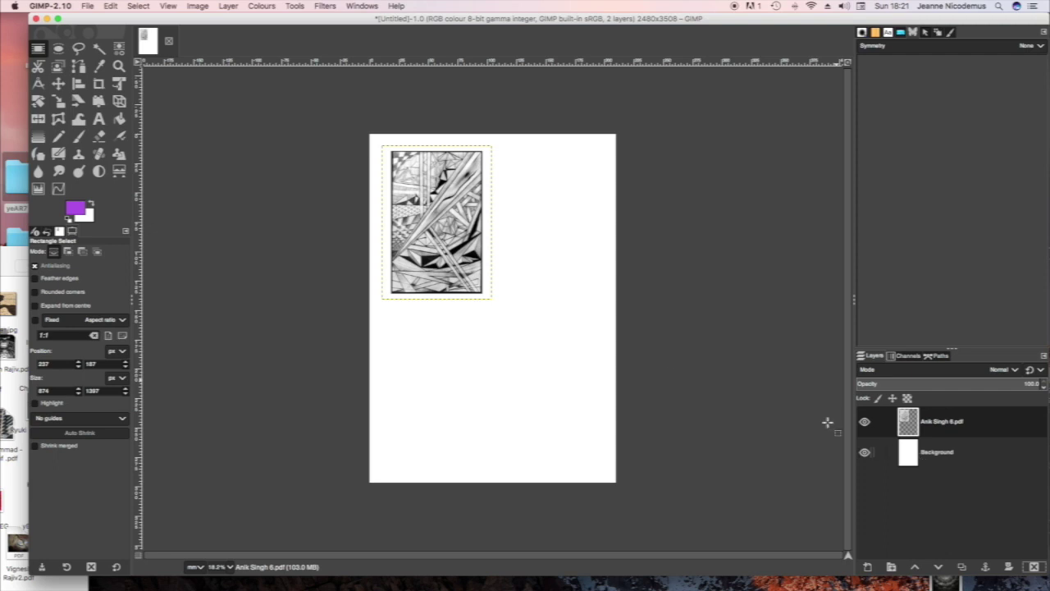
click(114, 6)
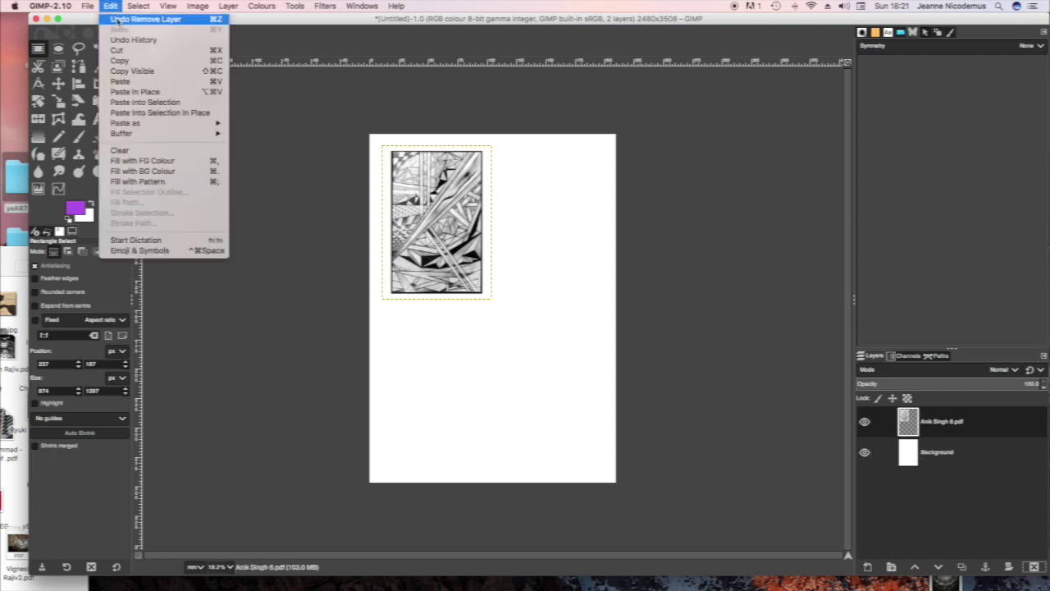
key(super+v)
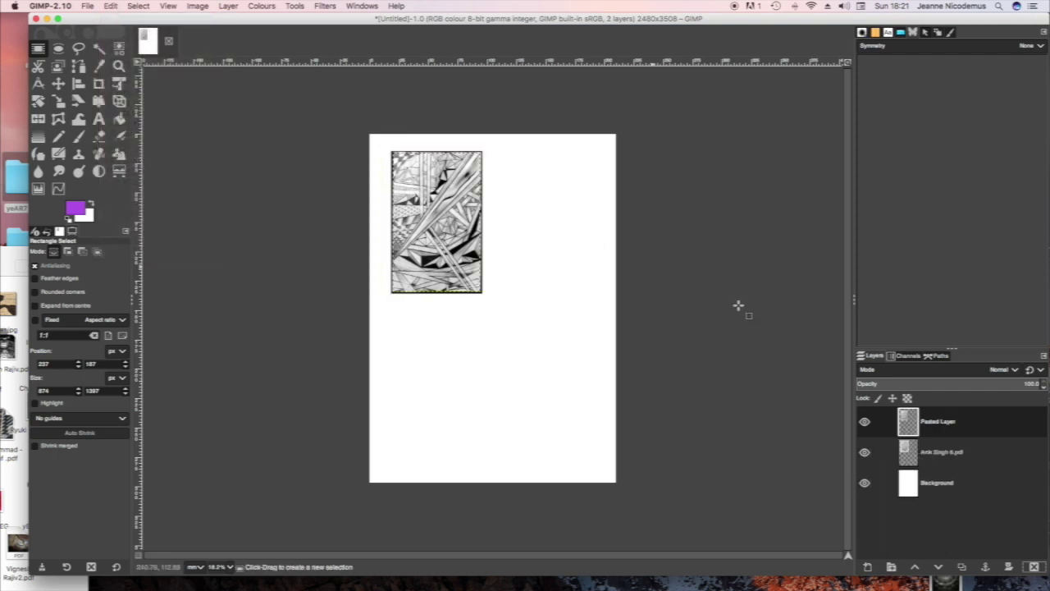
click(908, 453)
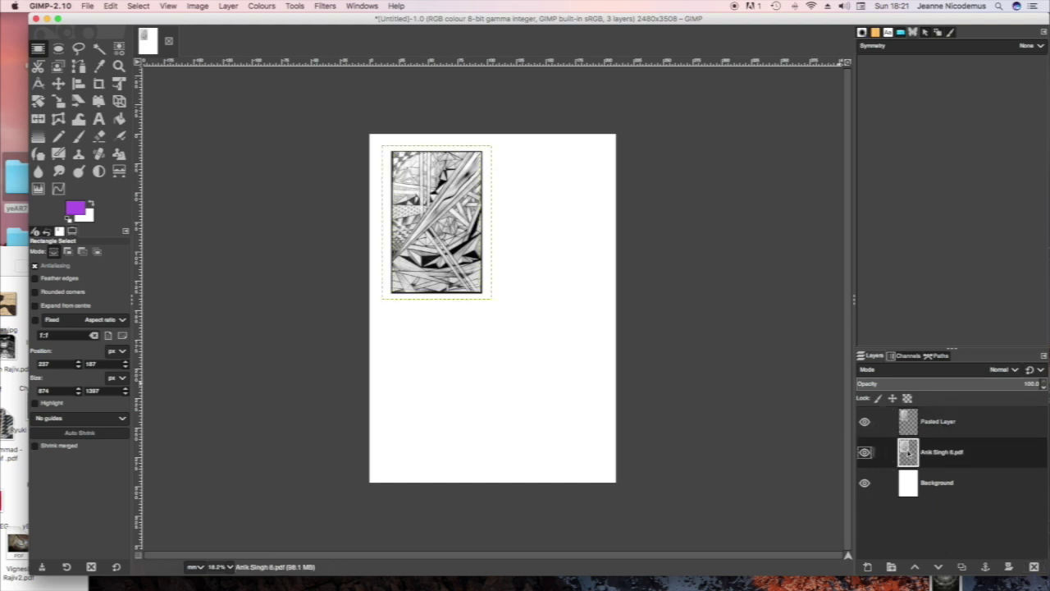
click(1034, 566)
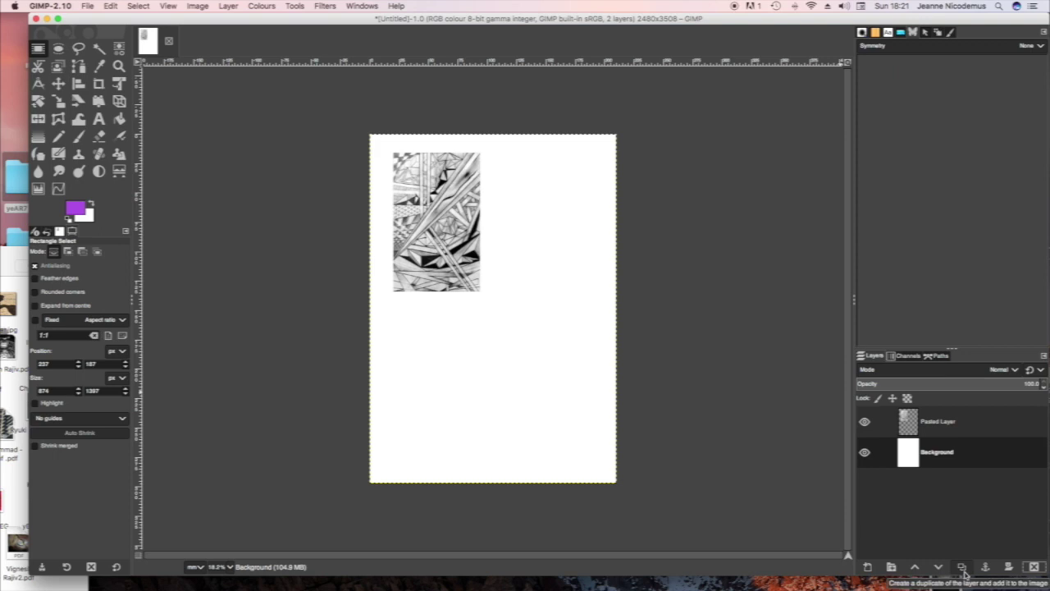
Duplicate Pasted Layer twice and move the top copy right beside the original
click(962, 567)
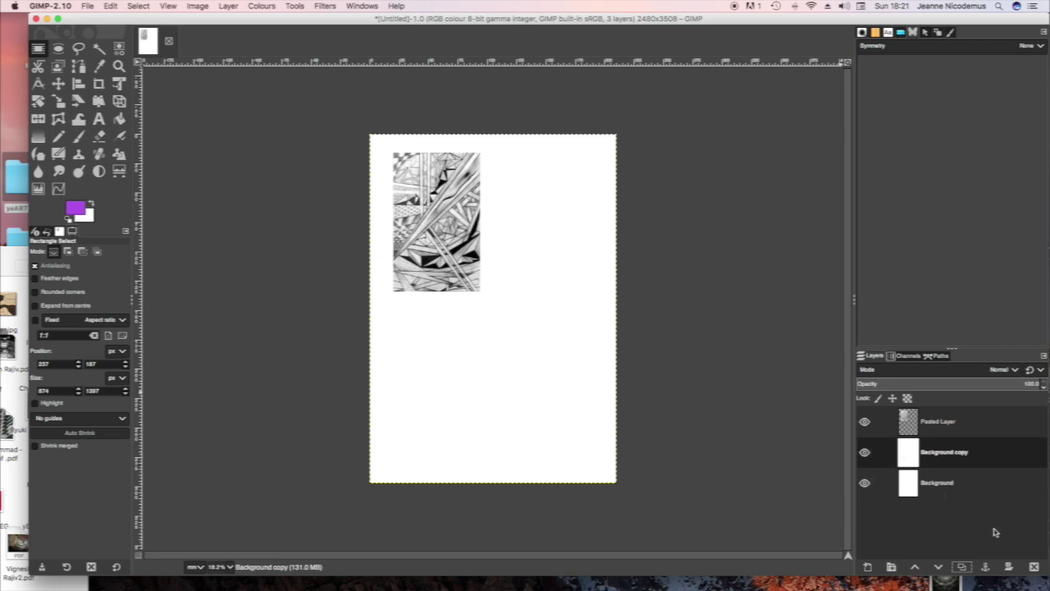
click(1035, 567)
click(919, 420)
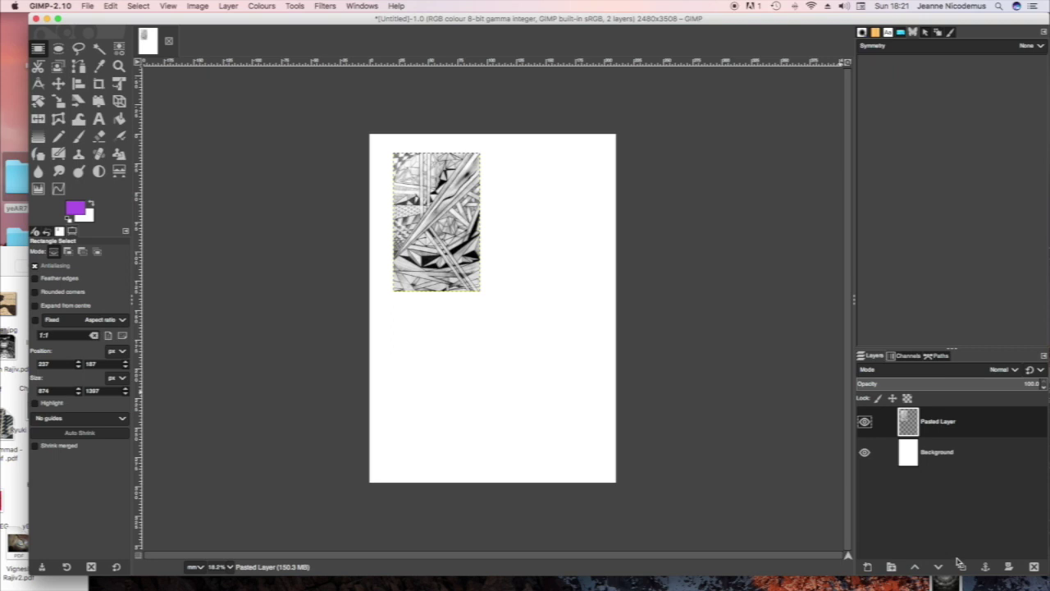
click(962, 567)
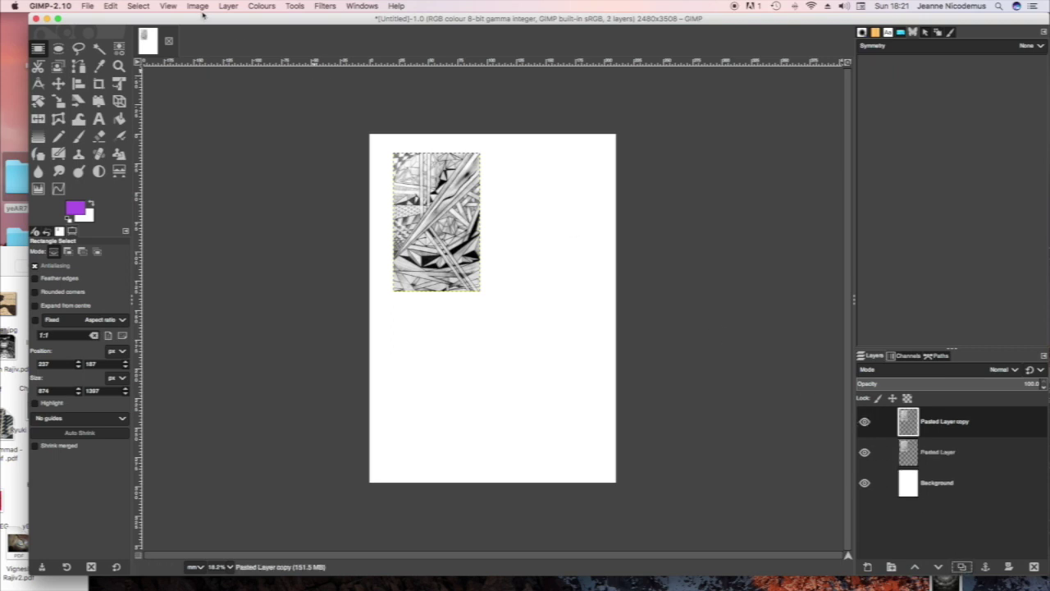
click(229, 7)
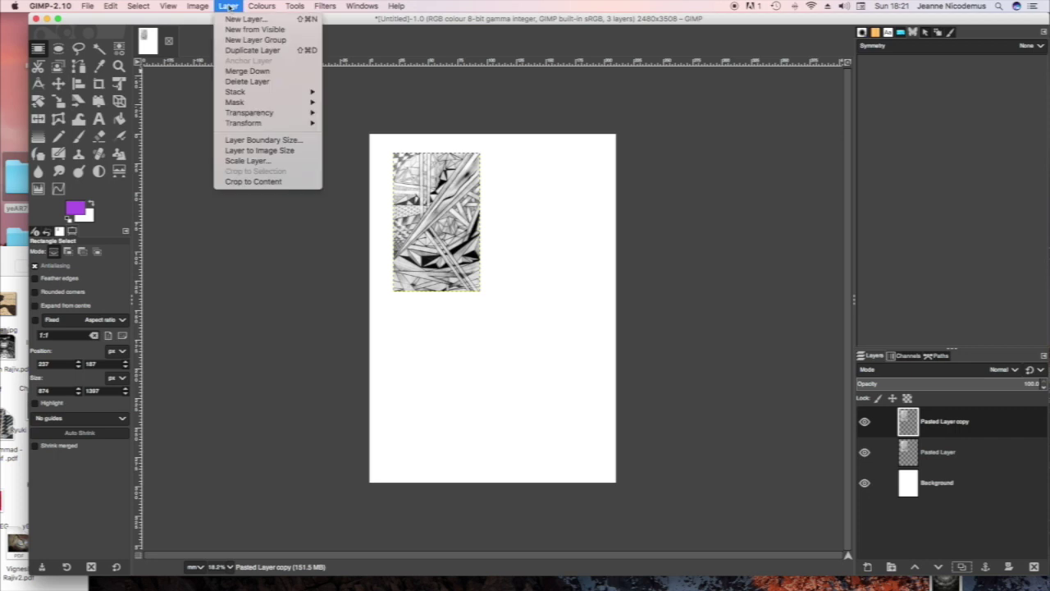
click(245, 52)
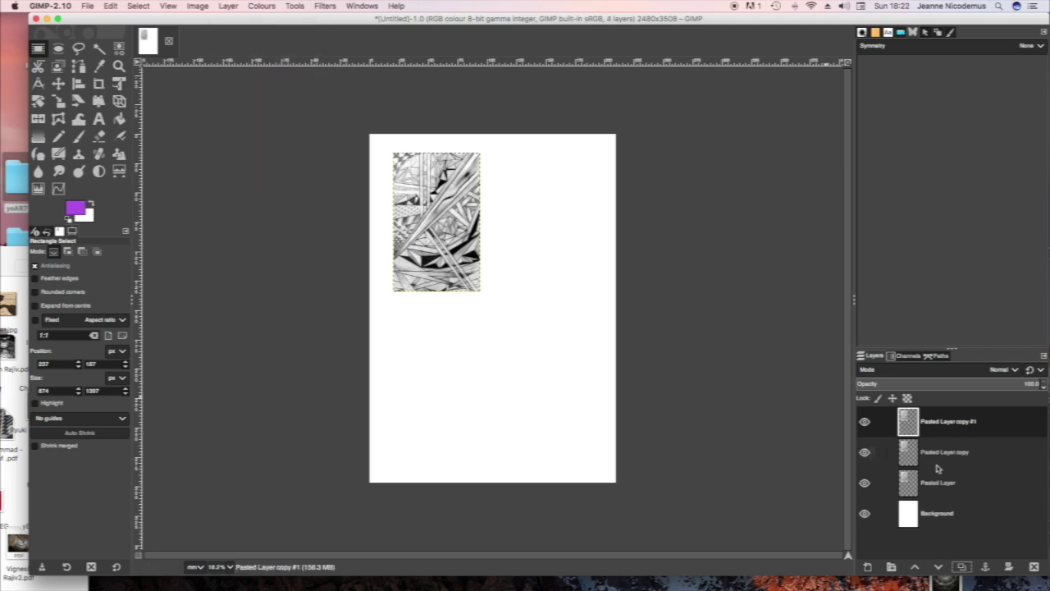
click(58, 84)
drag(417, 204, 501, 198)
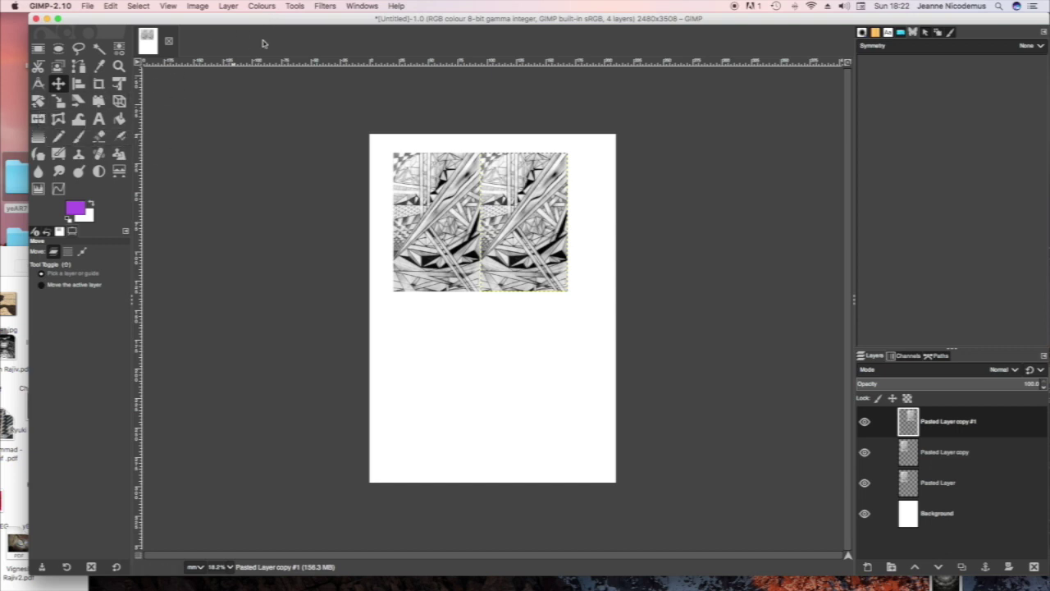
Flip the right-hand copy, Pasted Layer copy #1, horizontally with the Flip tool
click(296, 7)
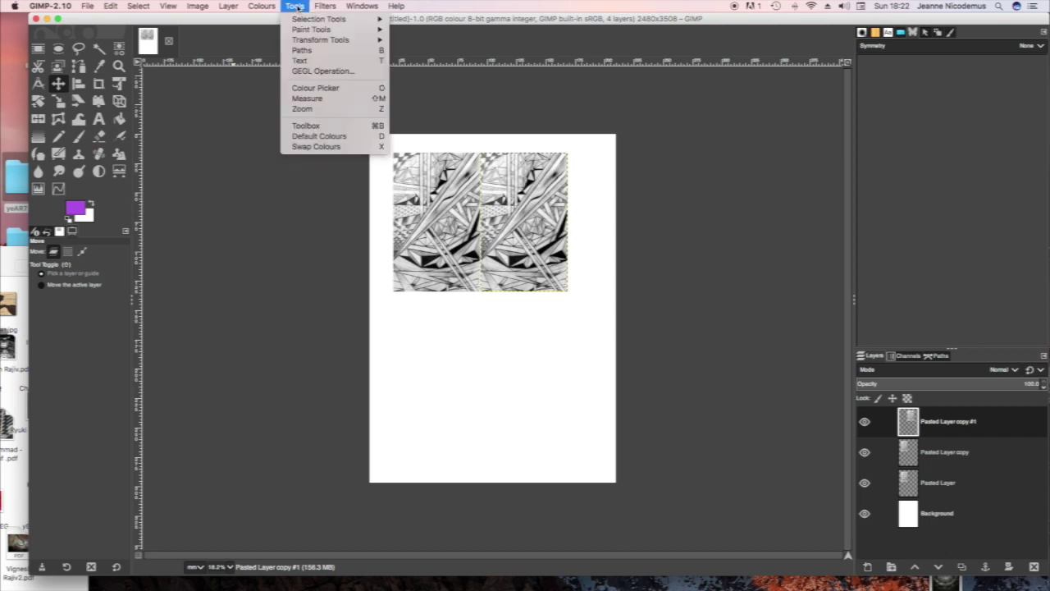
mouse_move(305, 43)
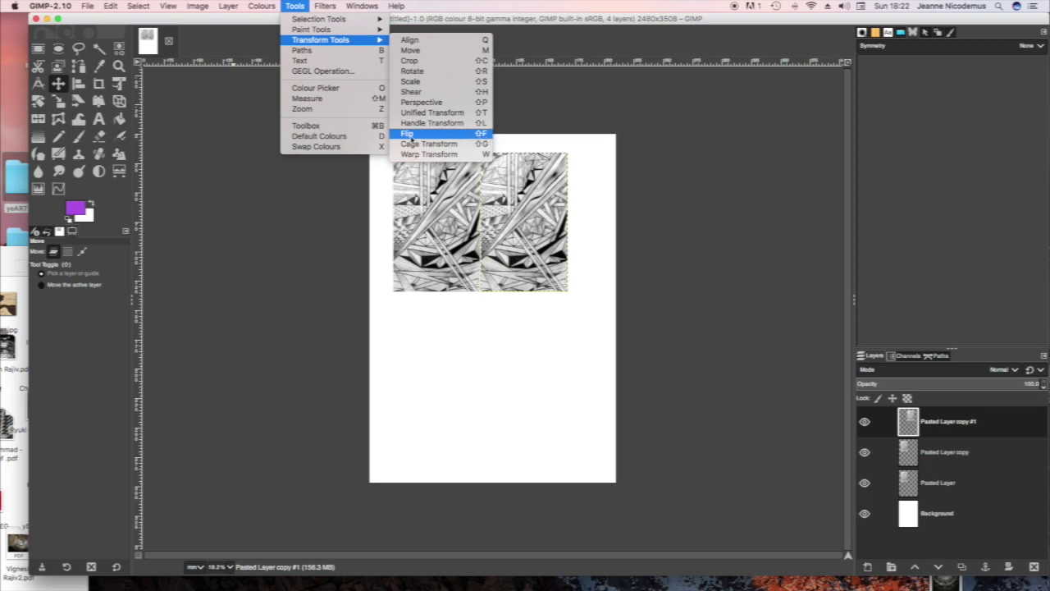
click(408, 135)
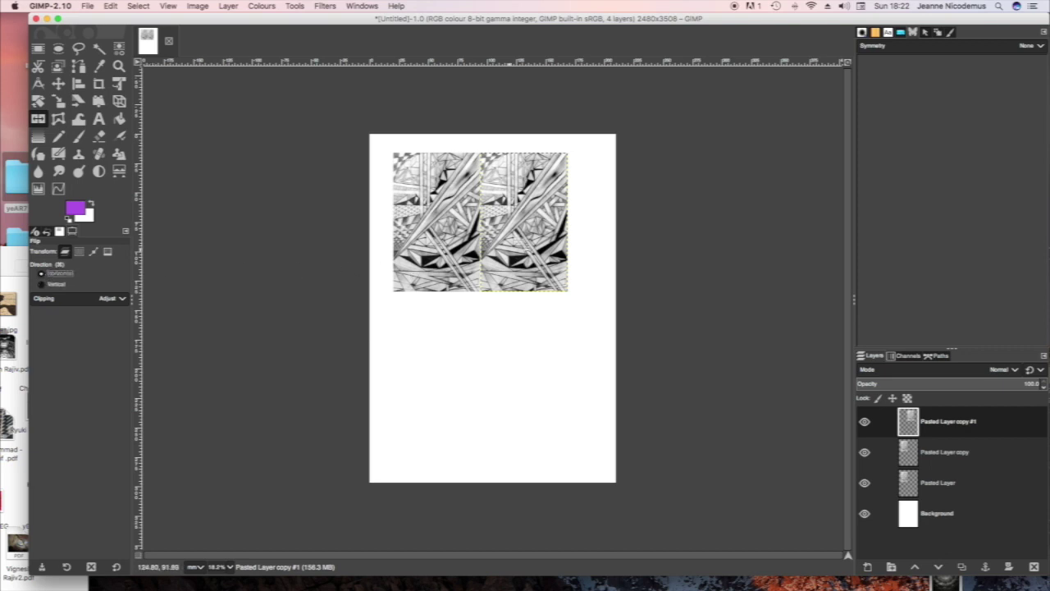
click(517, 240)
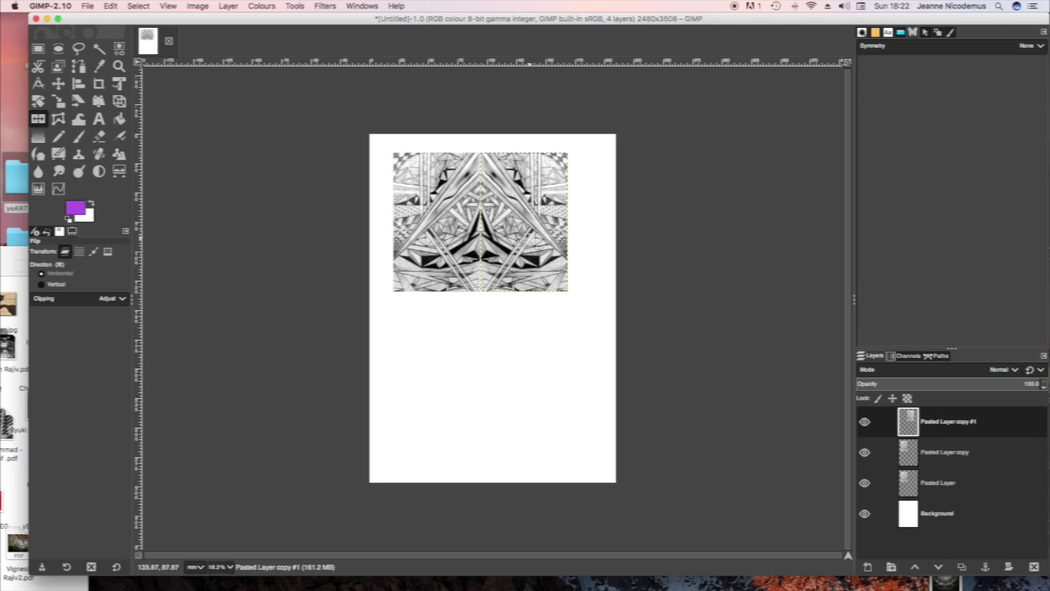
click(139, 6)
Hide Pasted Layer and Background, then merge the visible mirrored halves into one layer
click(864, 485)
click(864, 515)
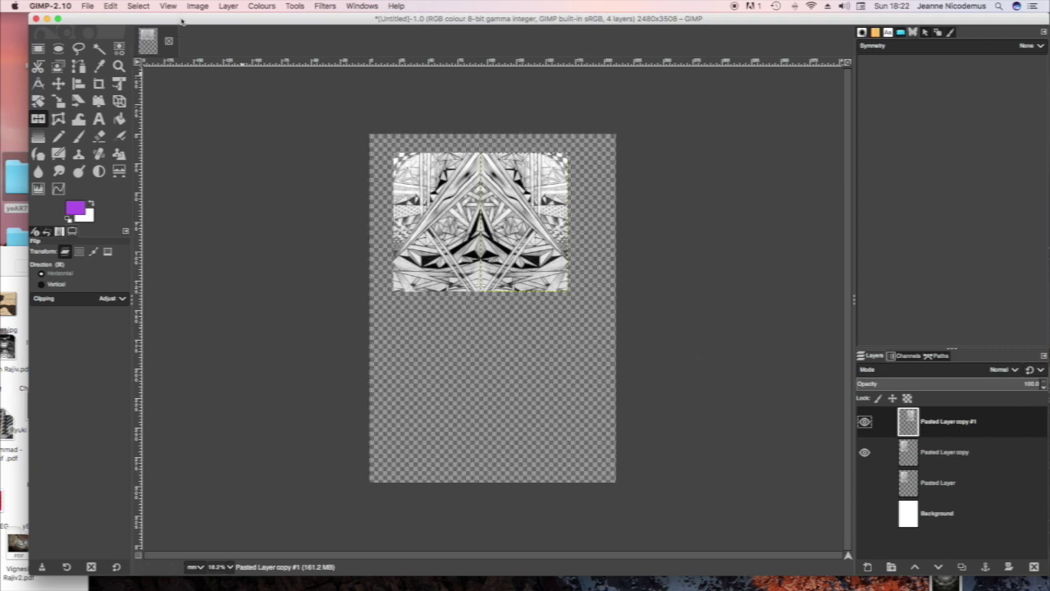
click(227, 7)
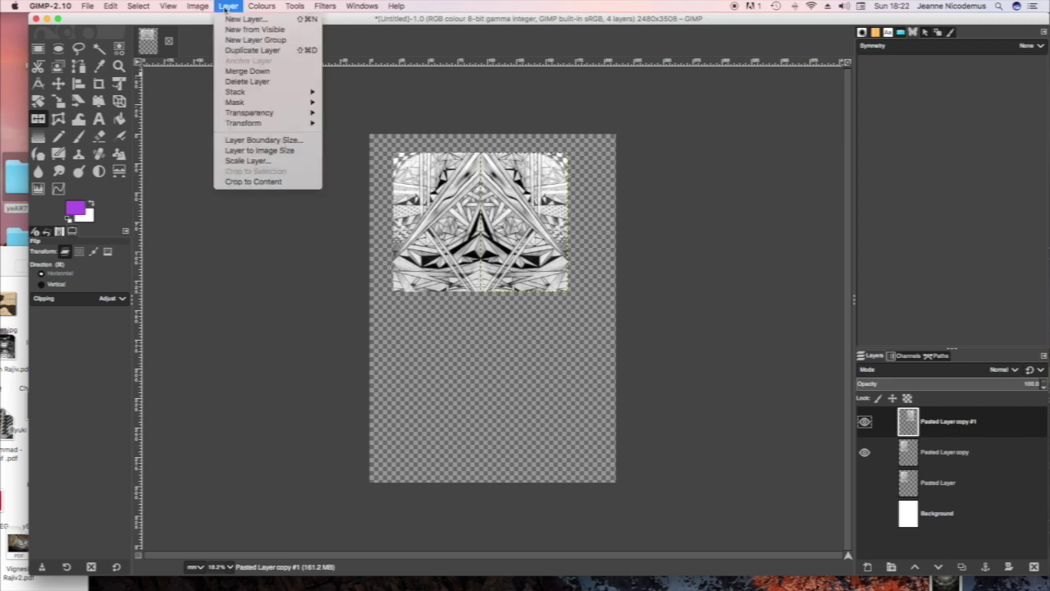
mouse_move(203, 10)
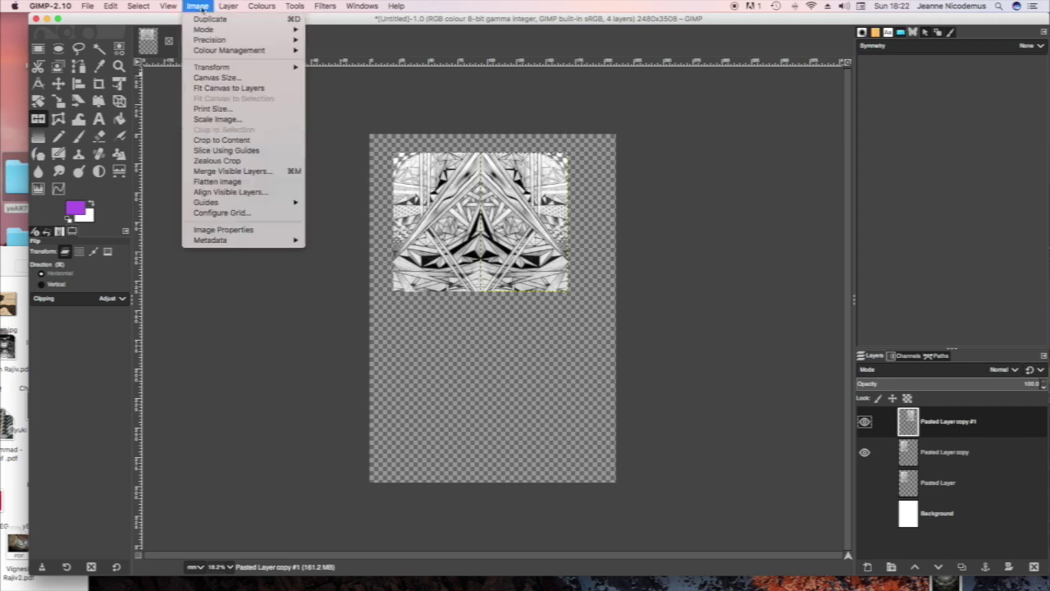
click(224, 174)
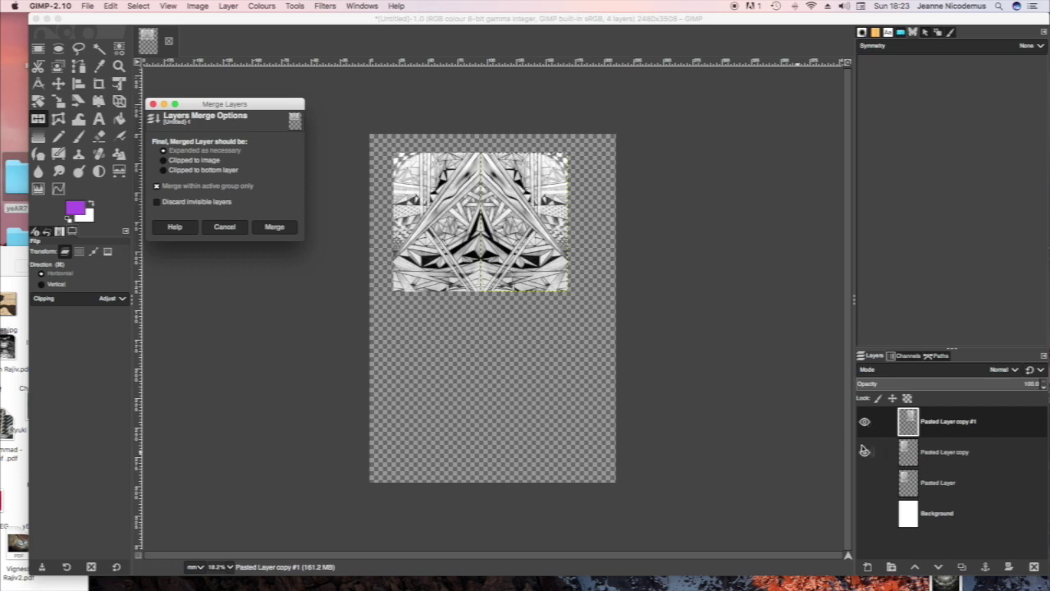
click(276, 229)
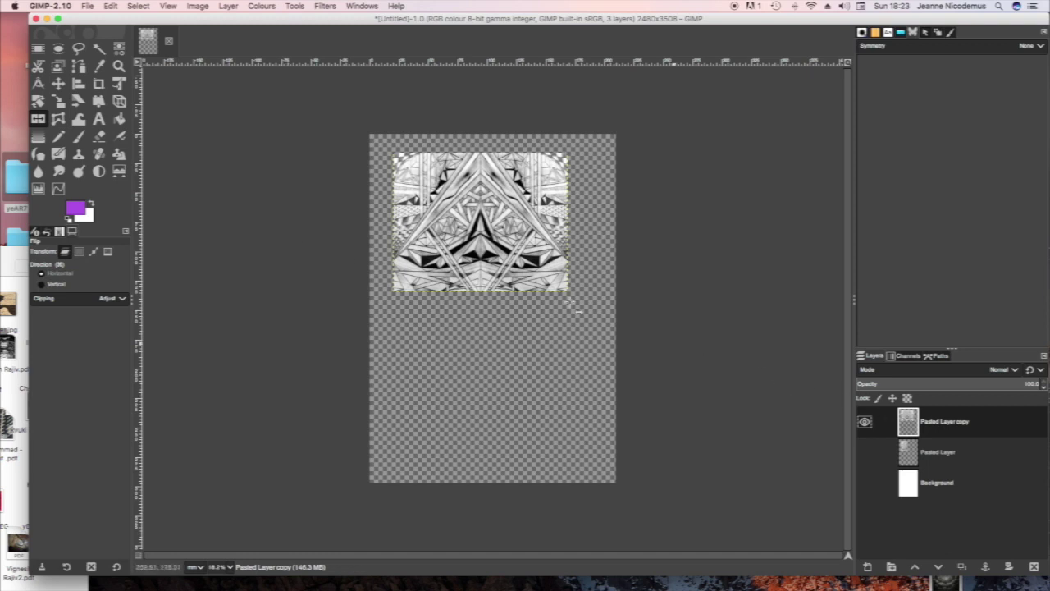
click(227, 7)
Duplicate the merged pattern and move the copy directly below it
click(240, 51)
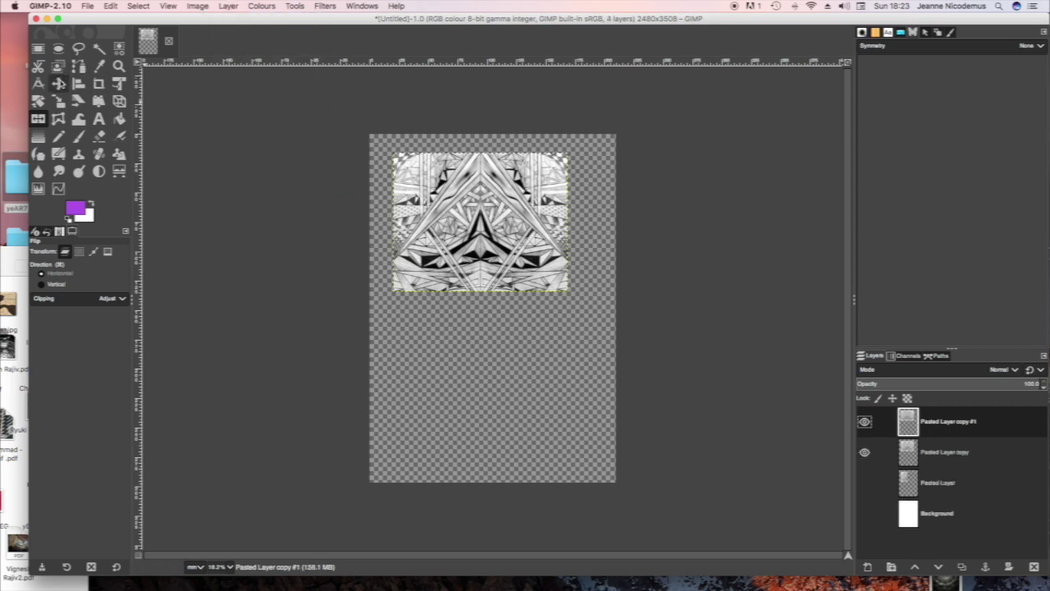
click(59, 84)
drag(469, 216, 460, 335)
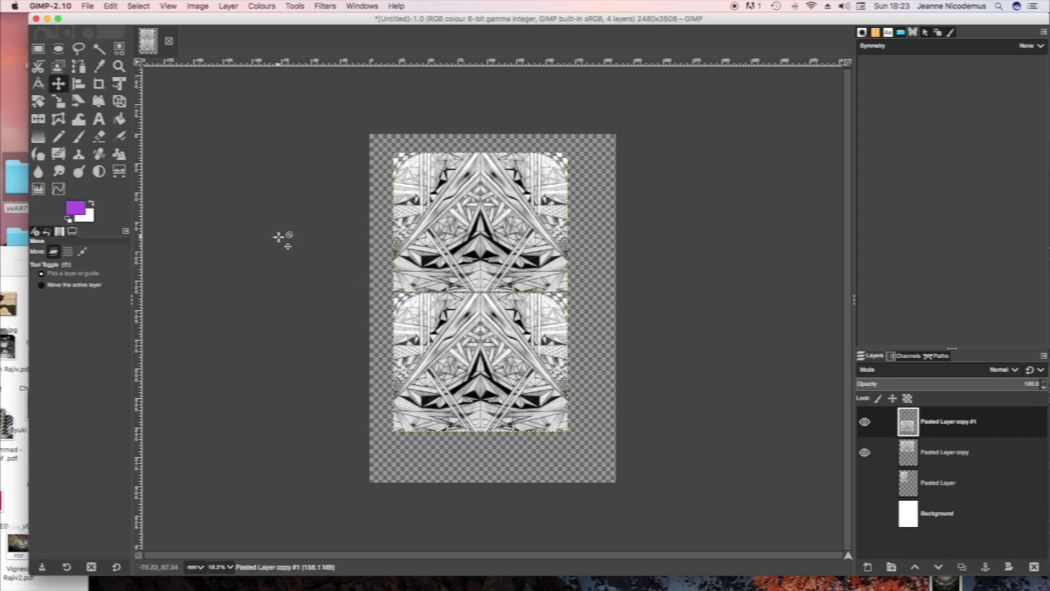
Flip the lower copy vertically to form a four-way mirrored diamond
click(299, 7)
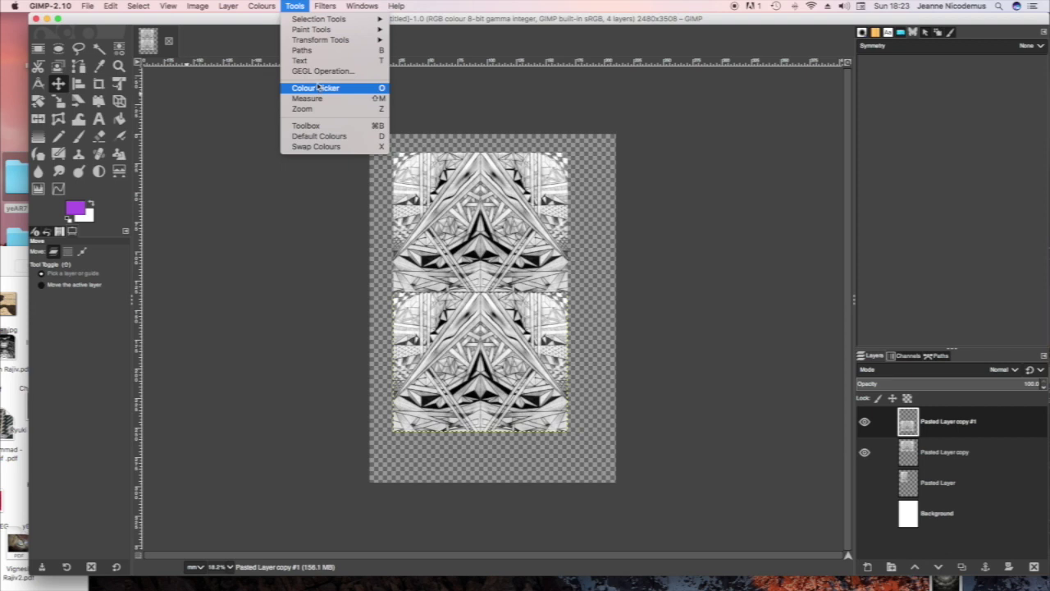
mouse_move(320, 44)
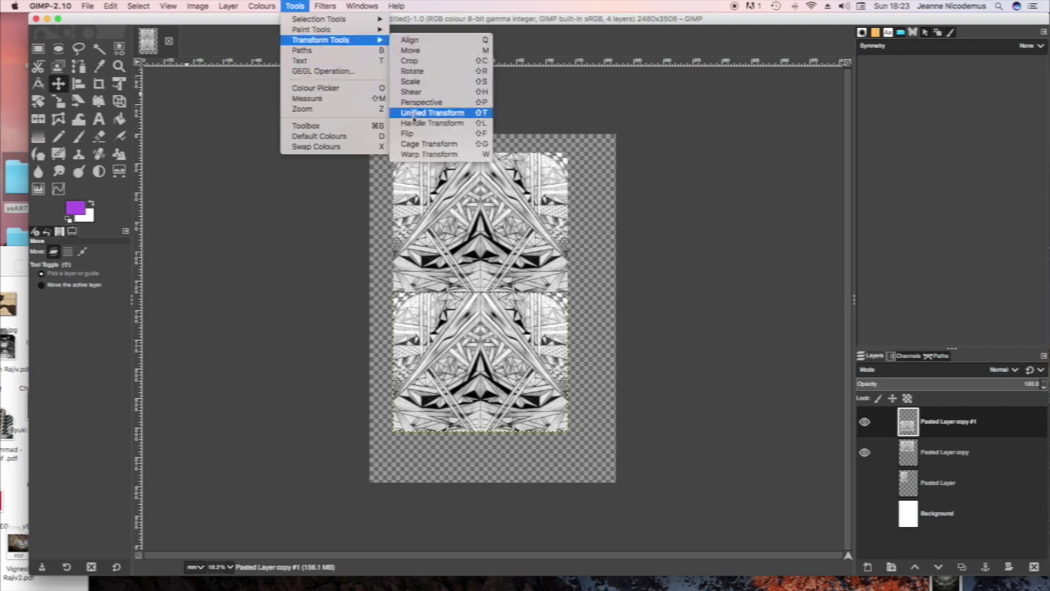
click(407, 134)
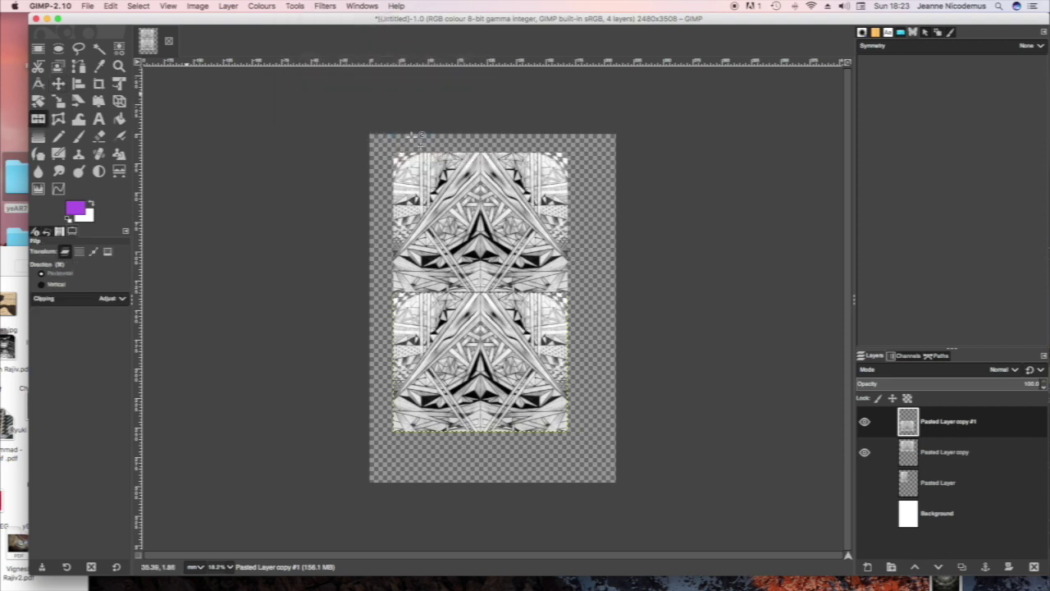
click(49, 283)
click(437, 322)
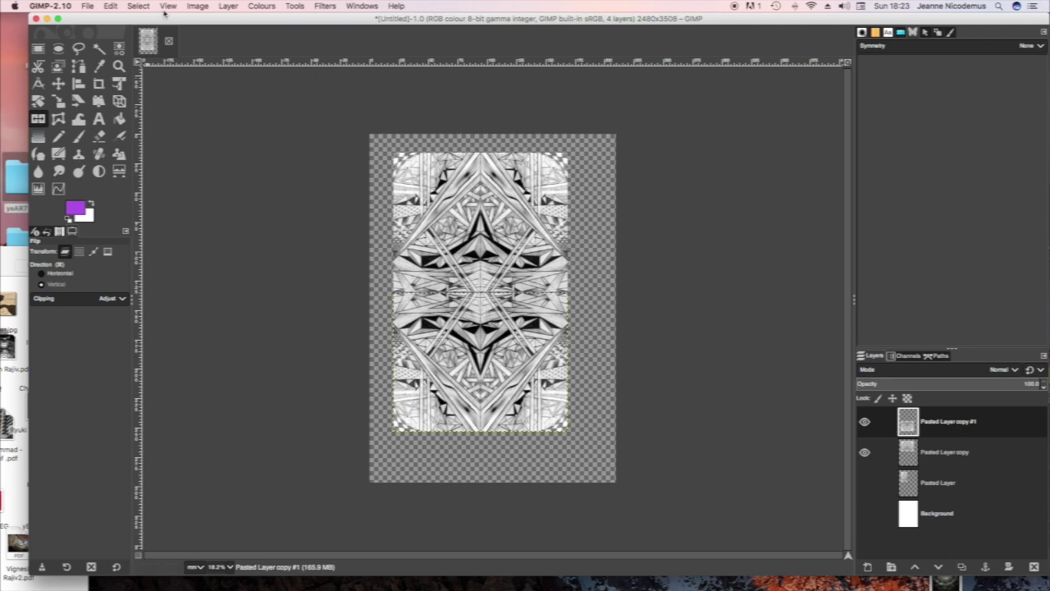
Merge the visible mirrored halves into a single diamond-pattern layer
click(197, 6)
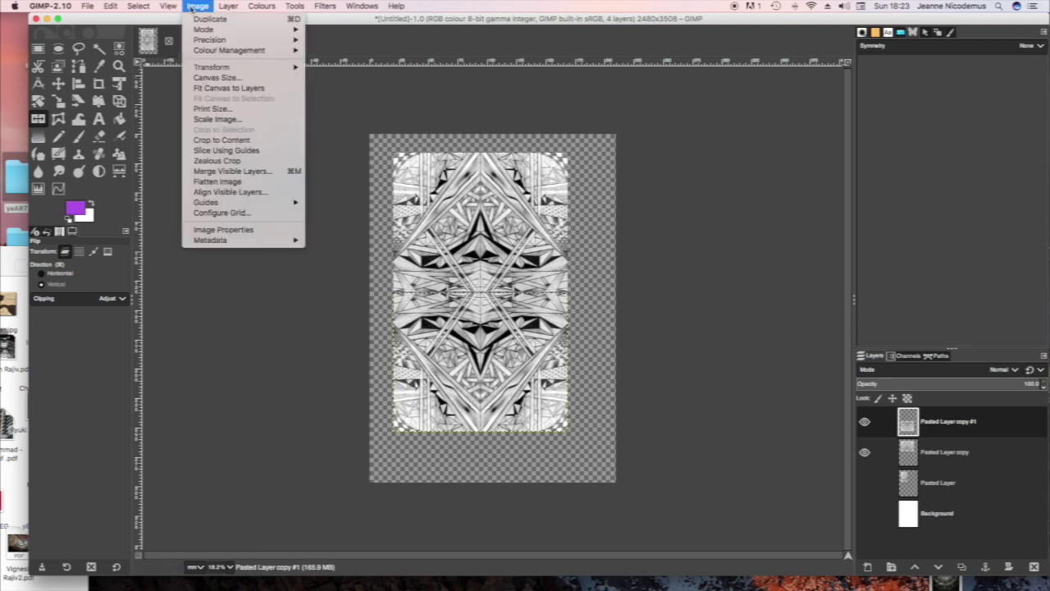
mouse_move(257, 202)
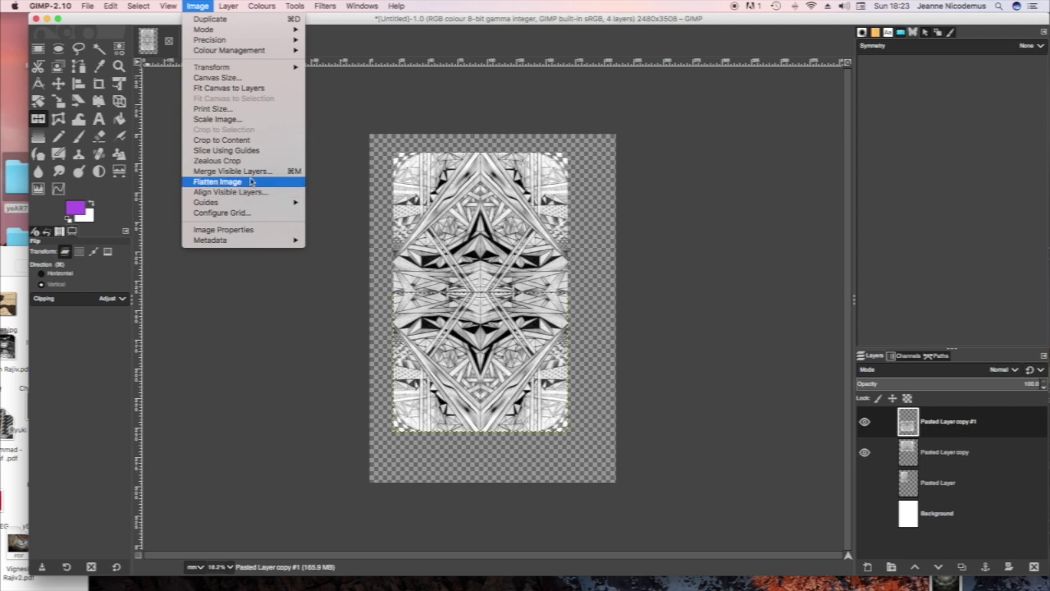
click(252, 172)
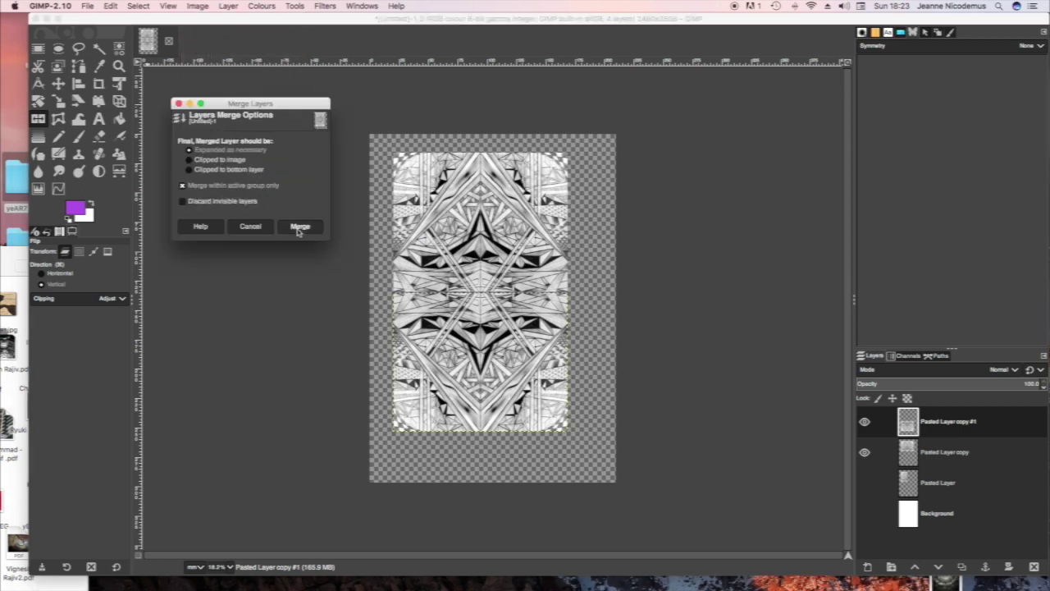
click(300, 228)
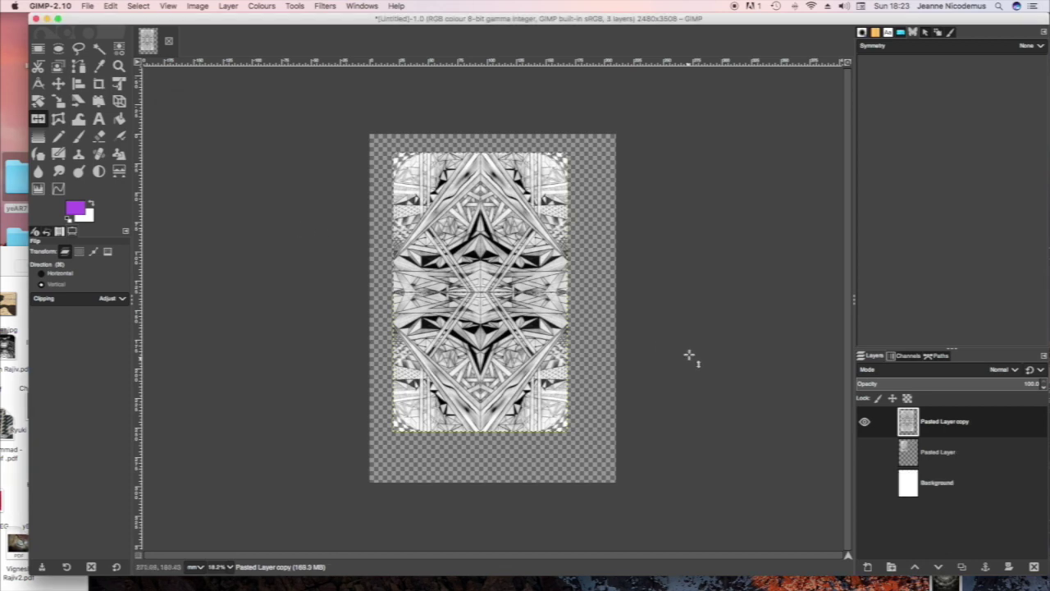
Delete the leftover Pasted Layer and make Pasted Layer copy the active layer
click(913, 450)
click(1034, 566)
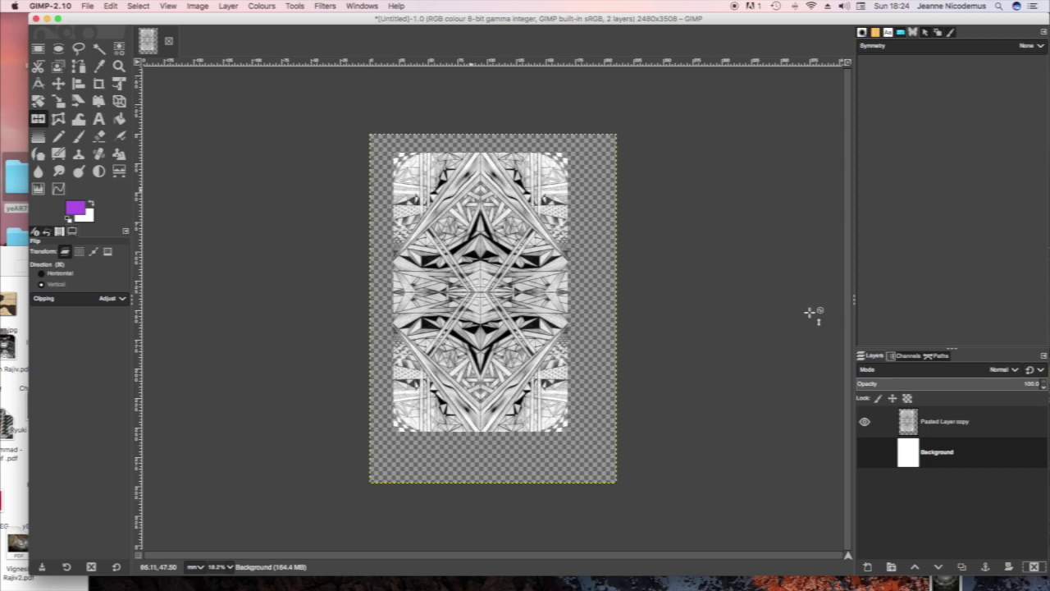
click(918, 427)
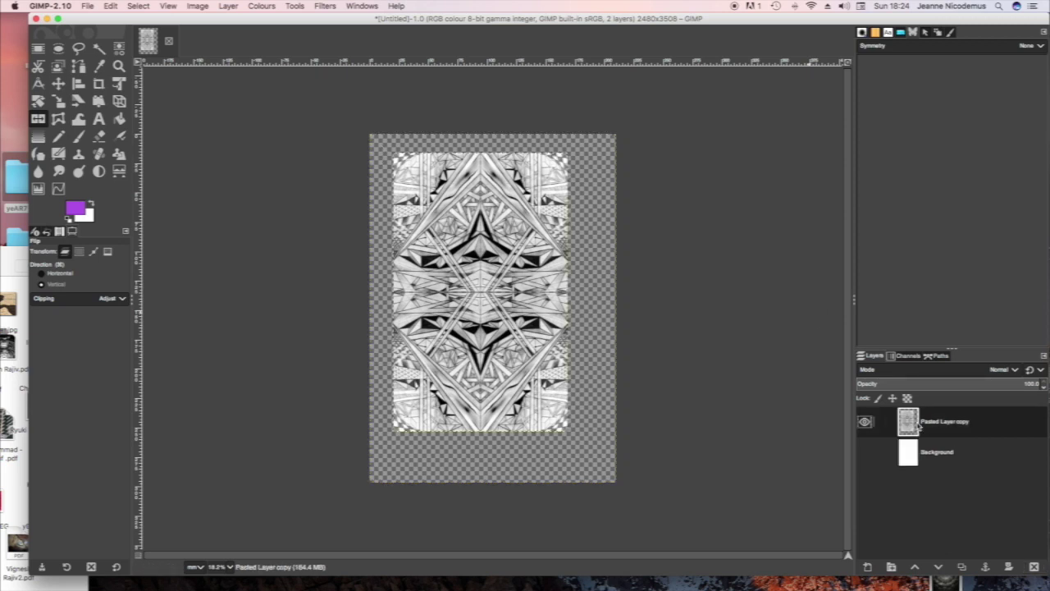
key(shift+s)
click(629, 283)
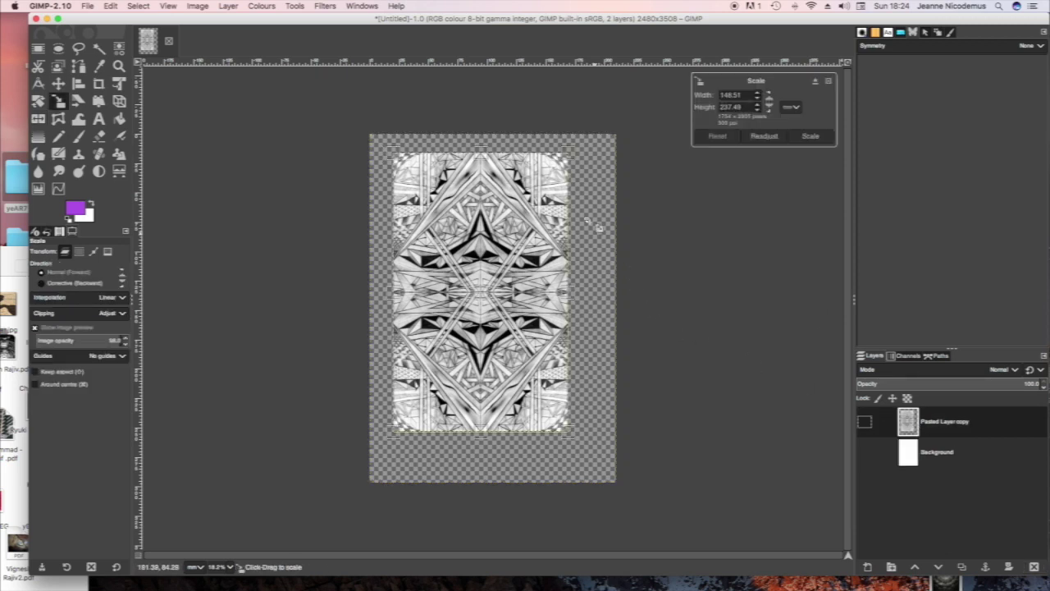
Scale the Pasted Layer copy pattern to 204.89 × 288.71 mm, stretching it to the A4 page edges
drag(399, 160, 370, 136)
drag(570, 431, 612, 475)
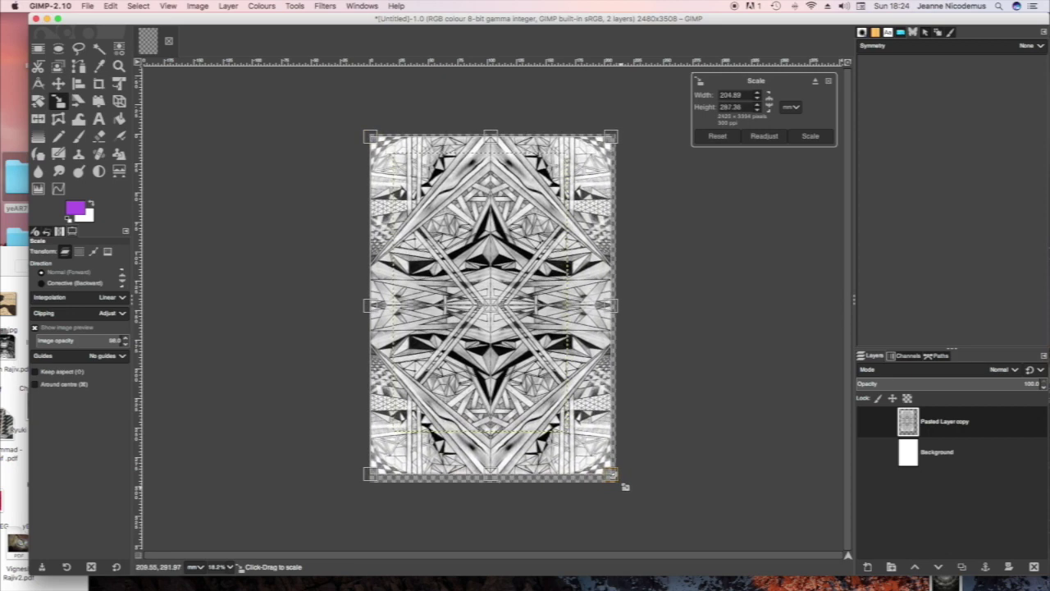
drag(491, 135, 490, 131)
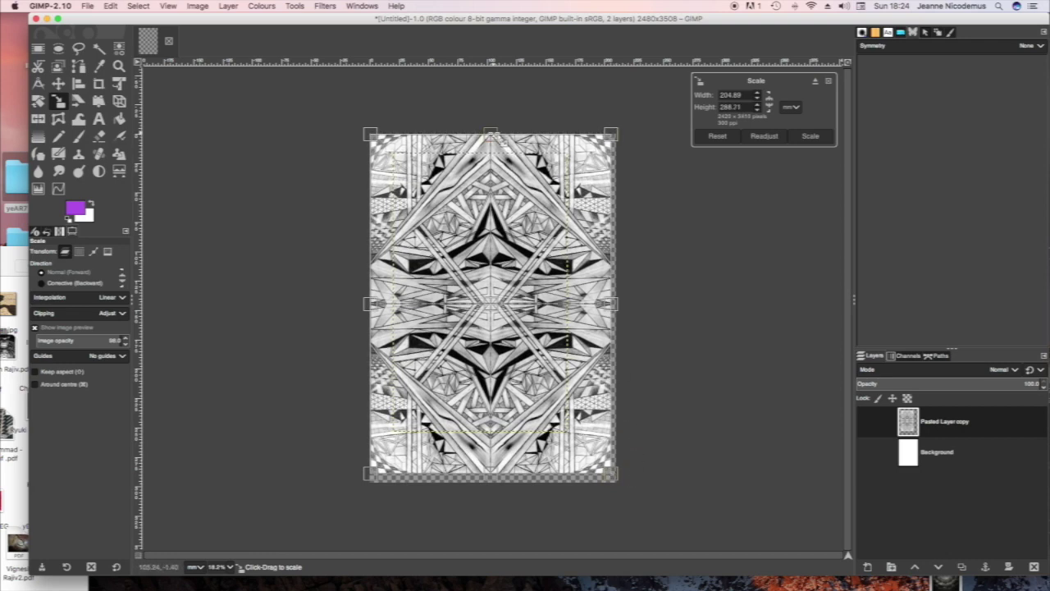
click(811, 136)
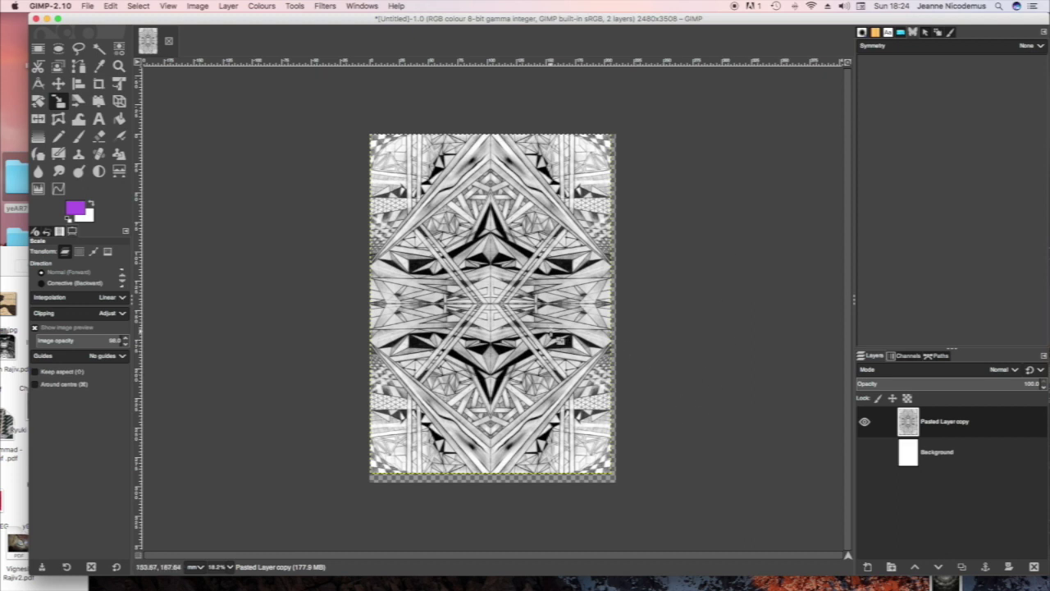
Drag abstract 1.jpg from Finder onto the pattern canvas as a new top layer
click(20, 286)
drag(43, 258, 182, 212)
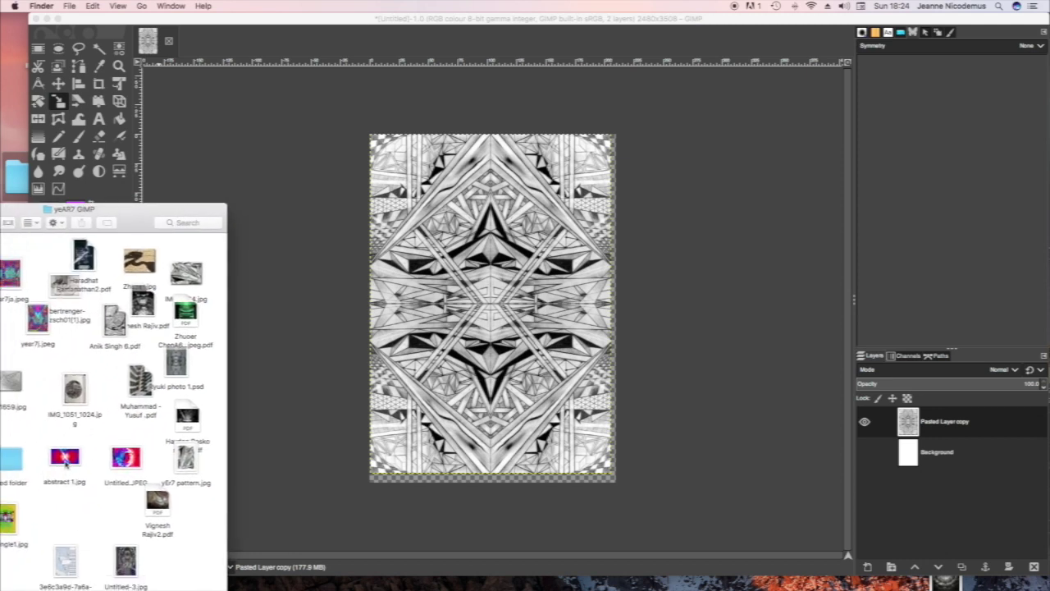
drag(65, 461, 433, 341)
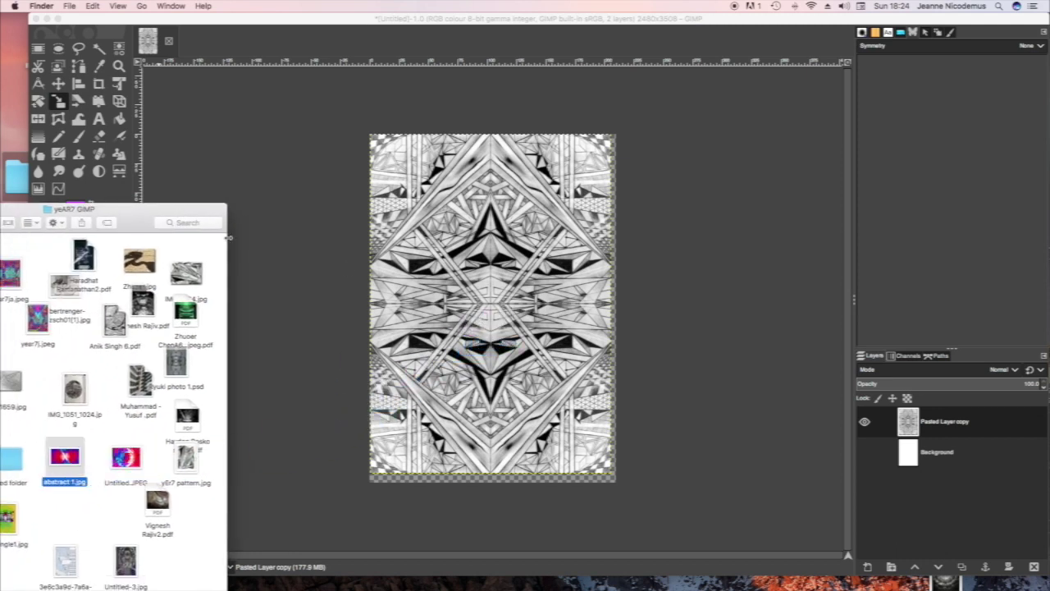
drag(162, 215, 22, 224)
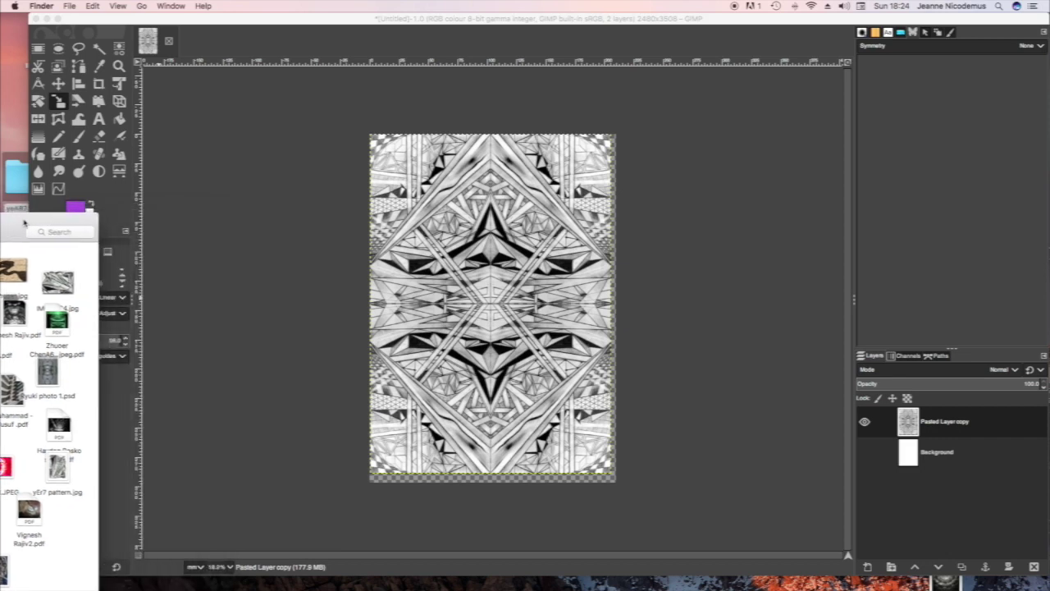
drag(24, 222, 191, 190)
drag(104, 452, 509, 305)
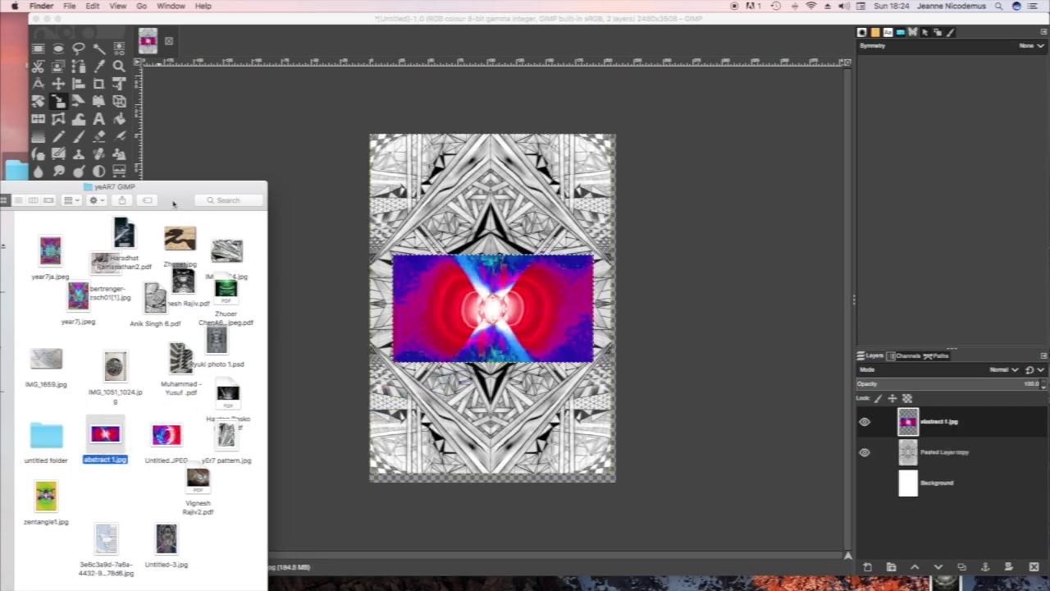
drag(174, 203, 68, 212)
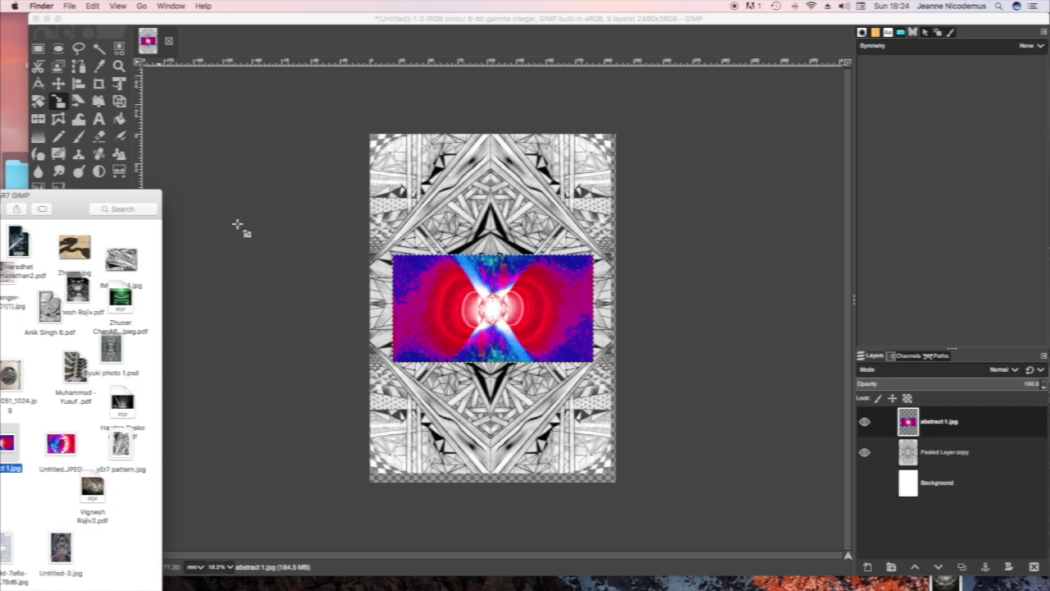
Switch to the Rotate tool from Tools > Transform Tools
key(r)
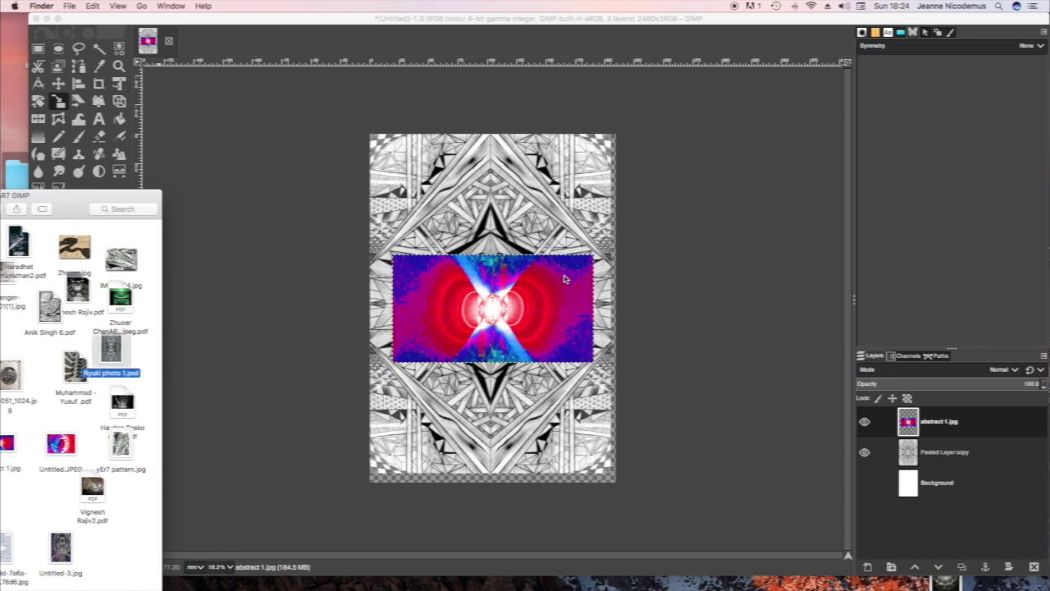
click(578, 279)
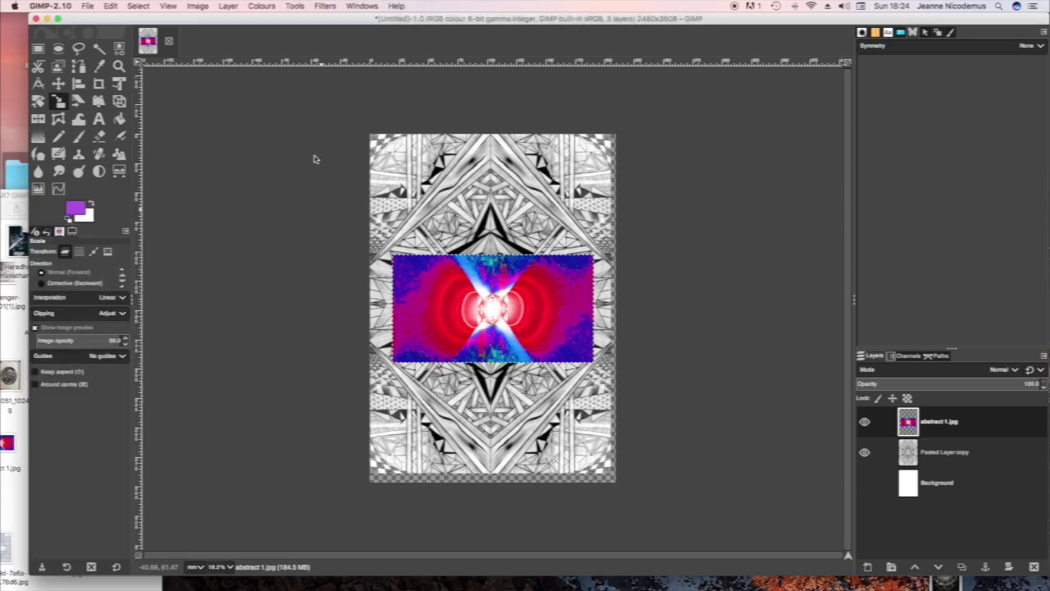
click(291, 7)
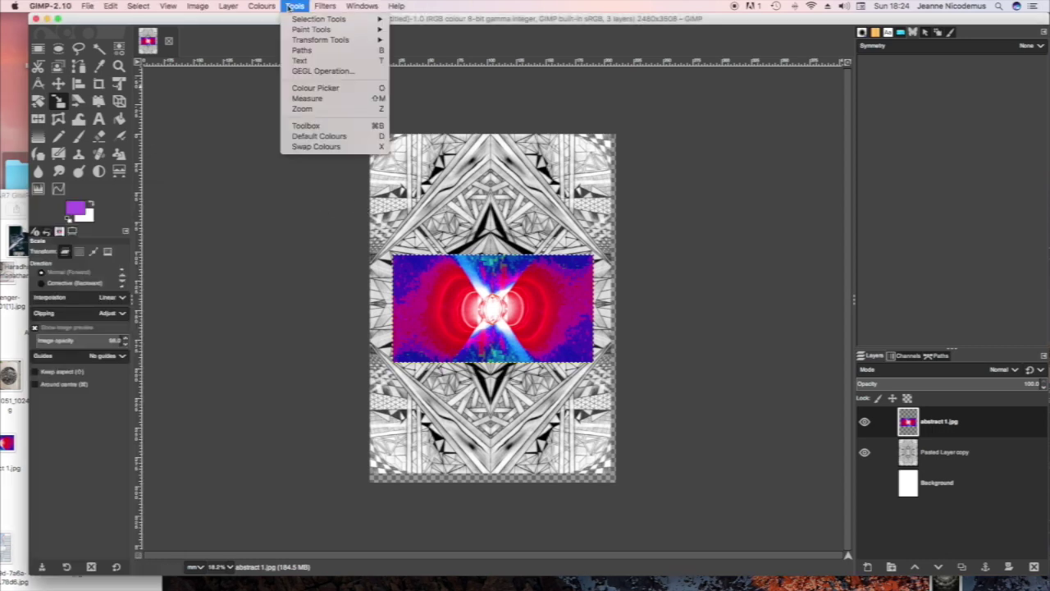
mouse_move(308, 41)
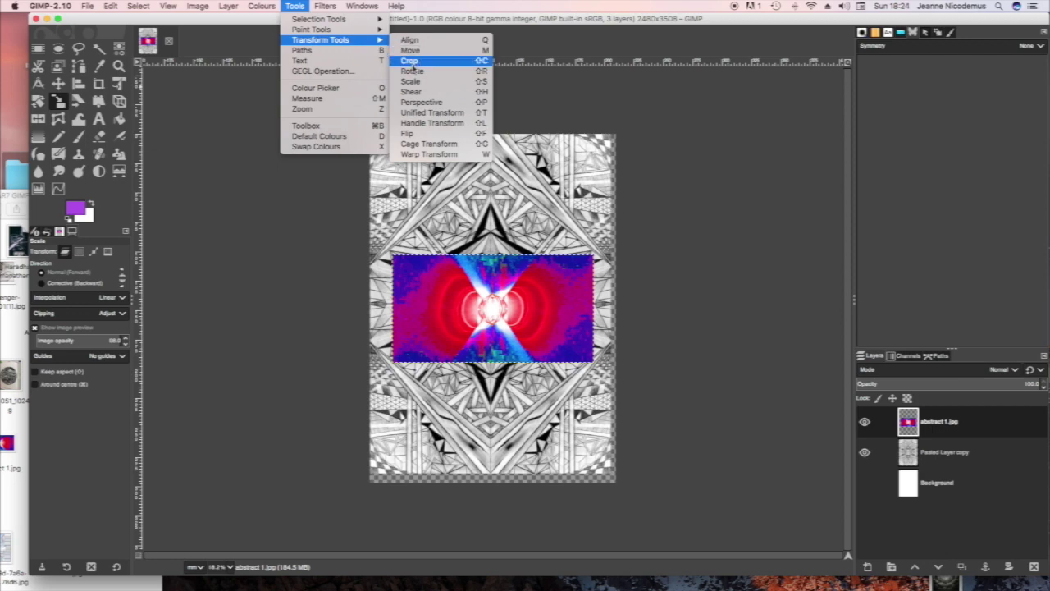
click(412, 72)
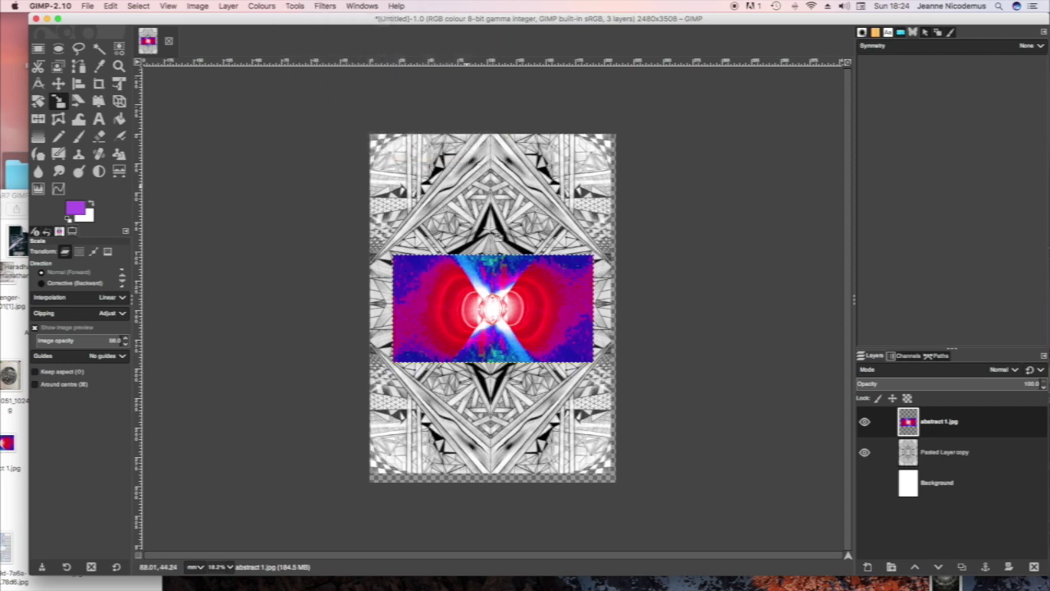
Rotate the abstract 1.jpg layer about 90 degrees so it stands upright
click(574, 273)
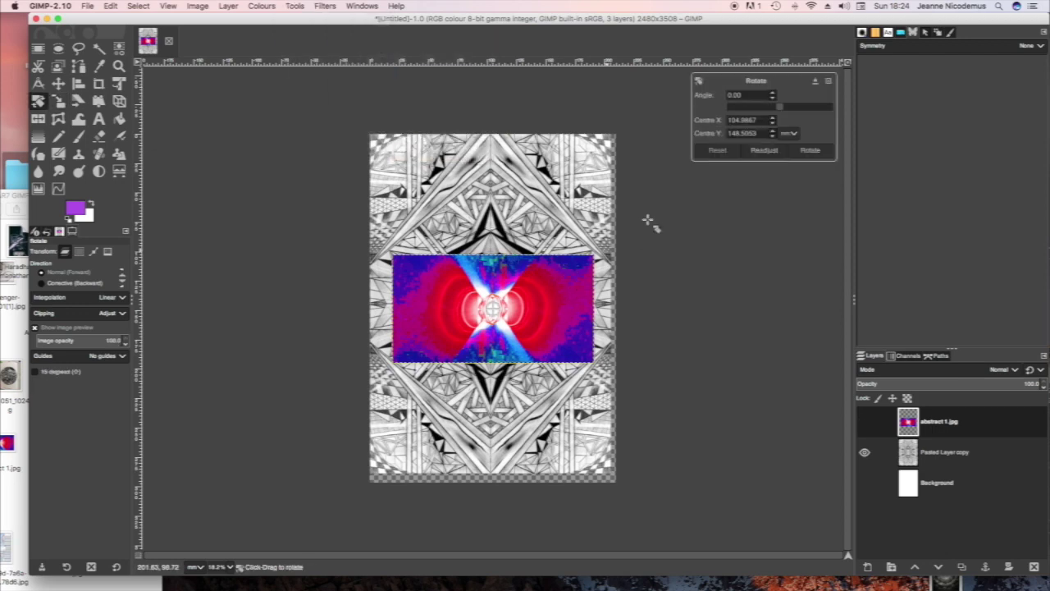
drag(587, 261, 528, 380)
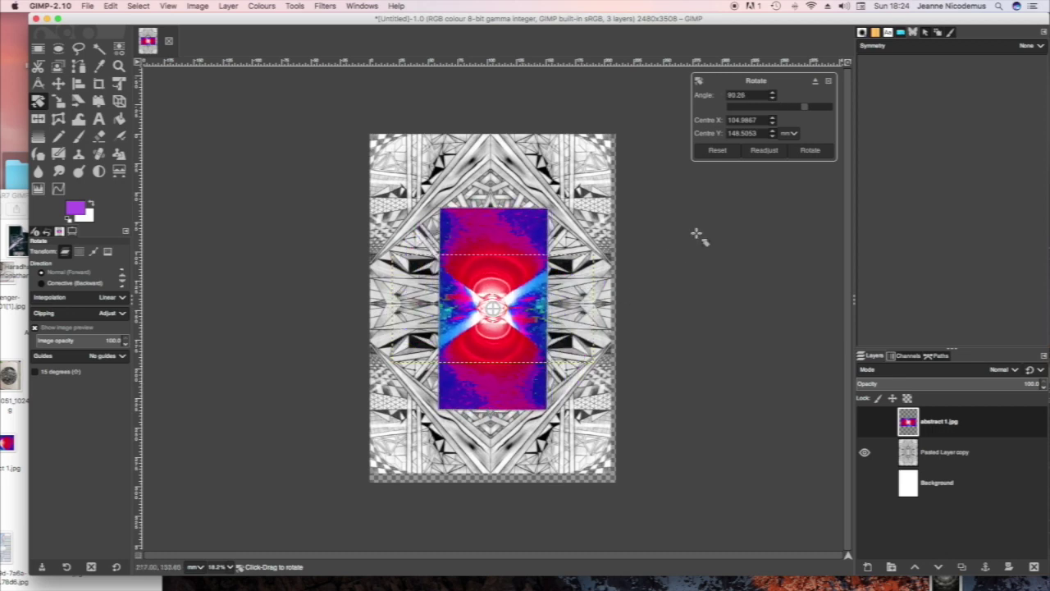
click(807, 151)
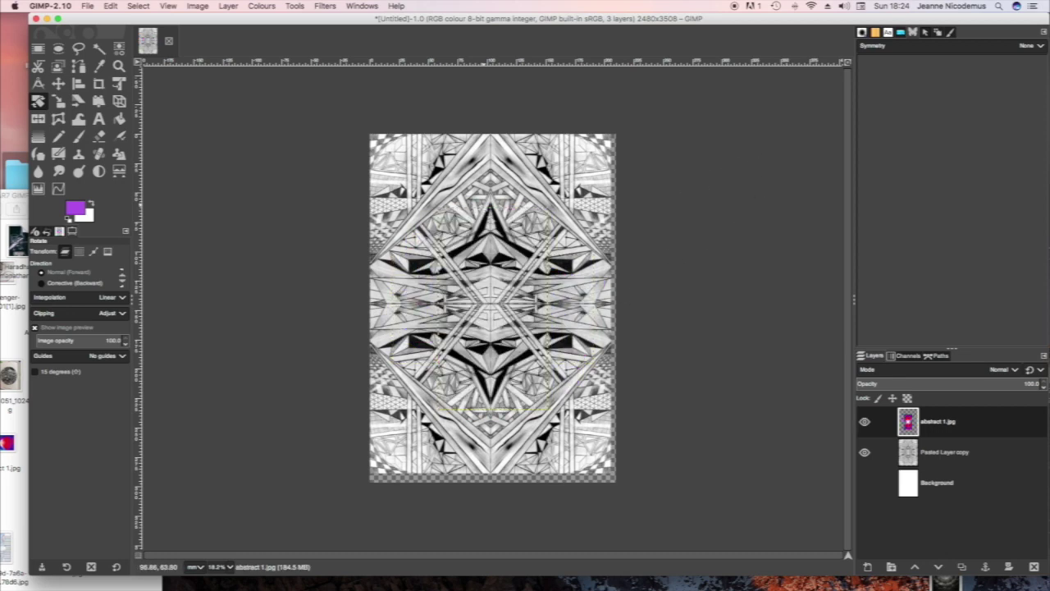
Scale the abstract layer to about 208.72 × 295.49 mm to cover the A4 page
key(shift+s)
click(340, 213)
drag(440, 209, 370, 135)
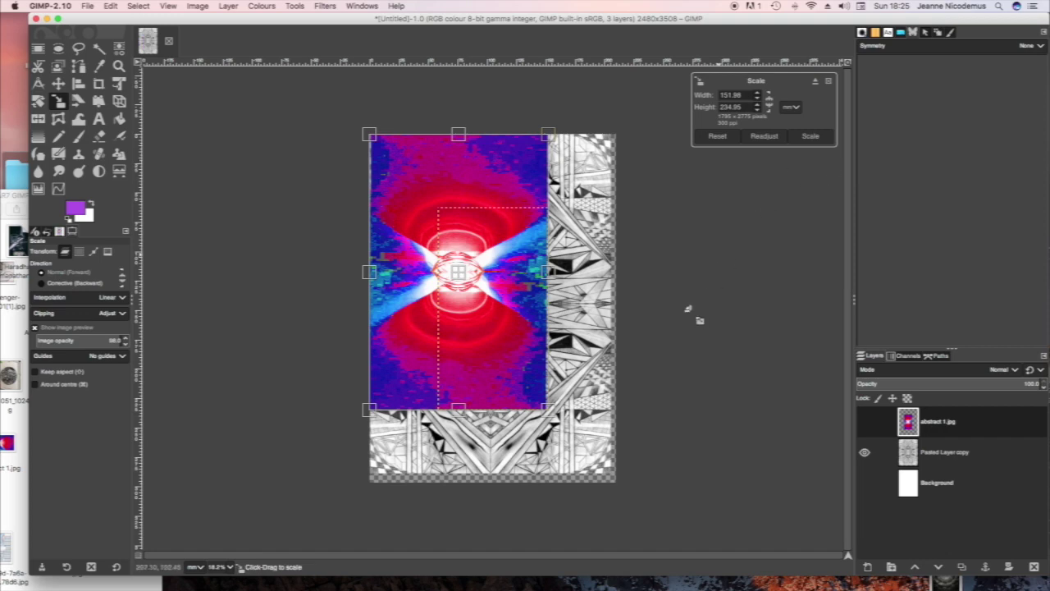
drag(555, 411, 628, 492)
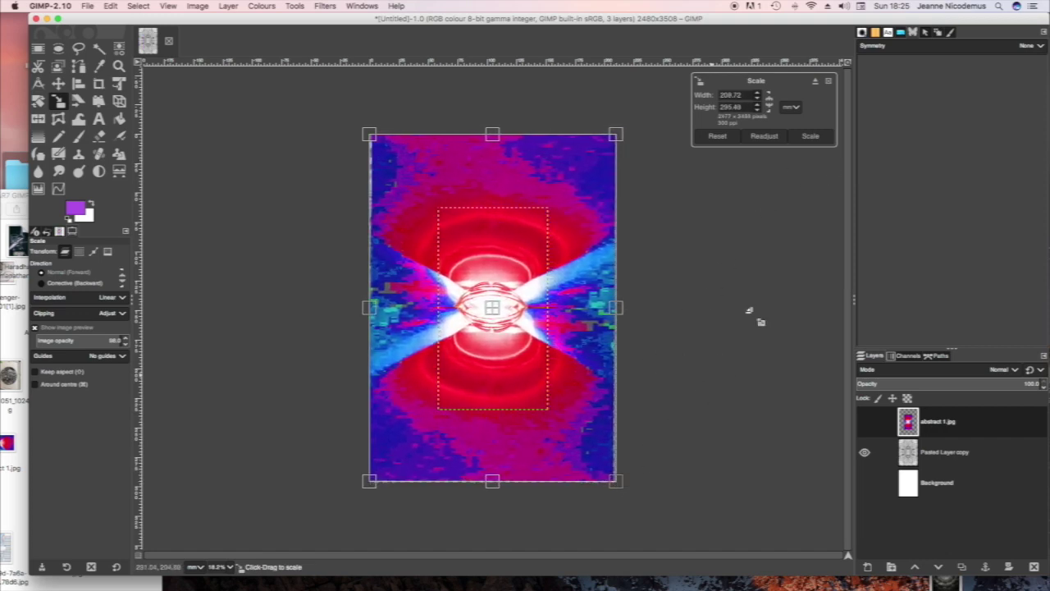
click(813, 137)
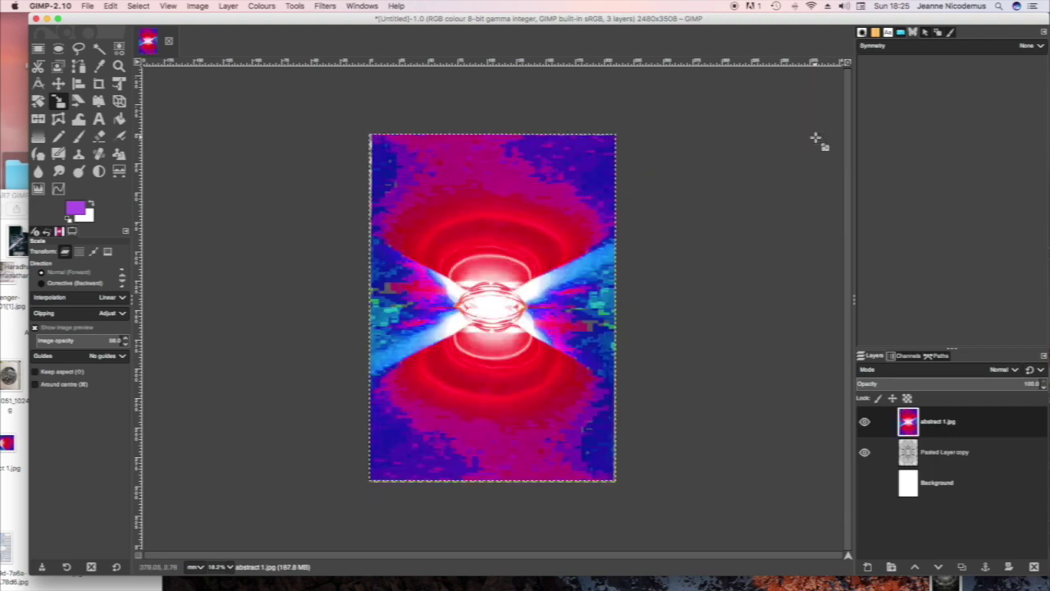
Give abstract 1.jpg the Merge blend mode and move it beneath Pasted Layer copy
click(1014, 372)
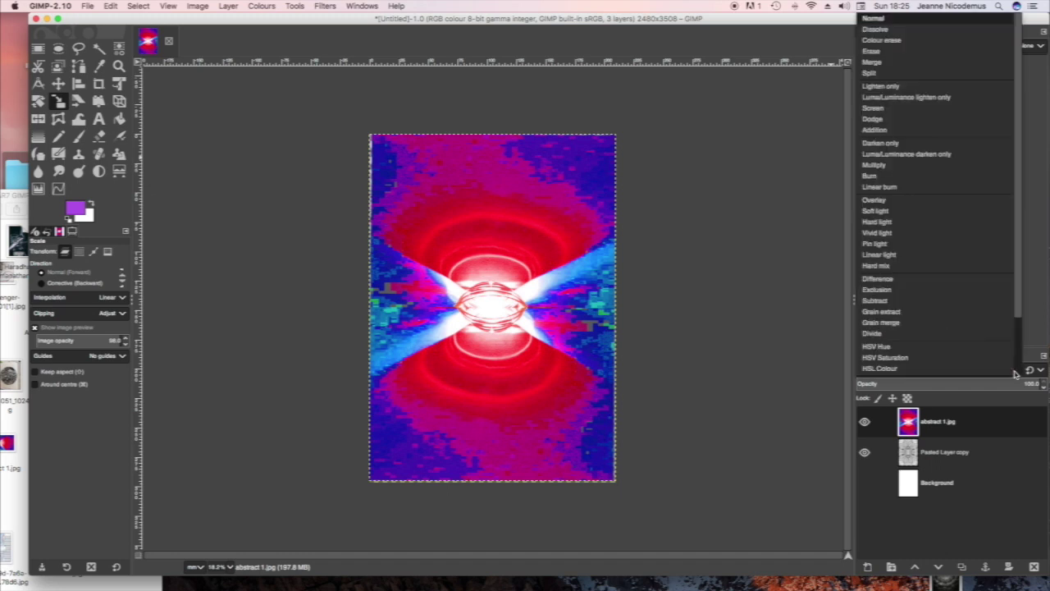
click(1014, 371)
click(1015, 372)
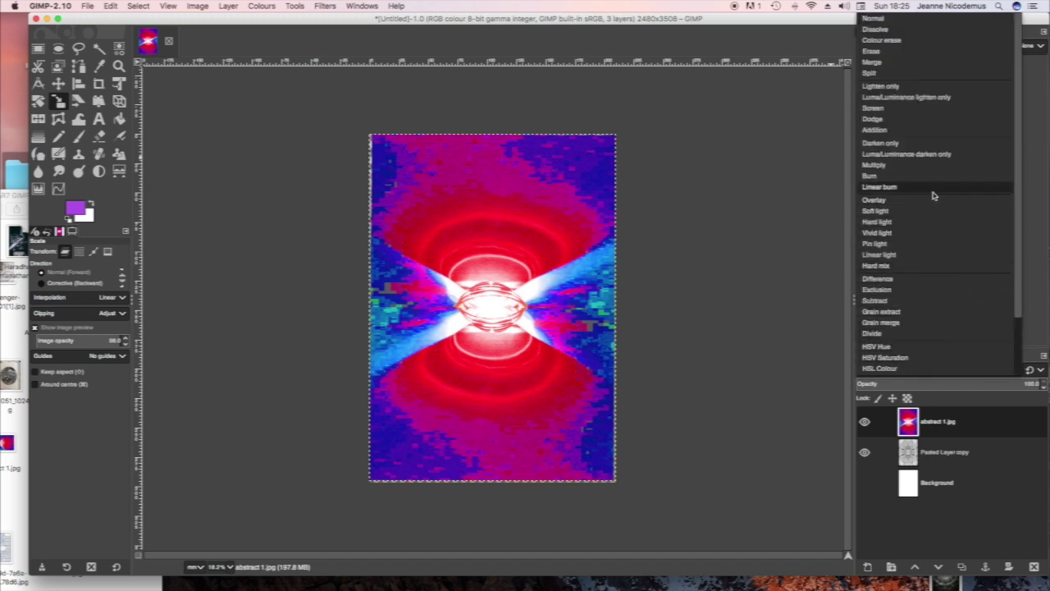
click(896, 62)
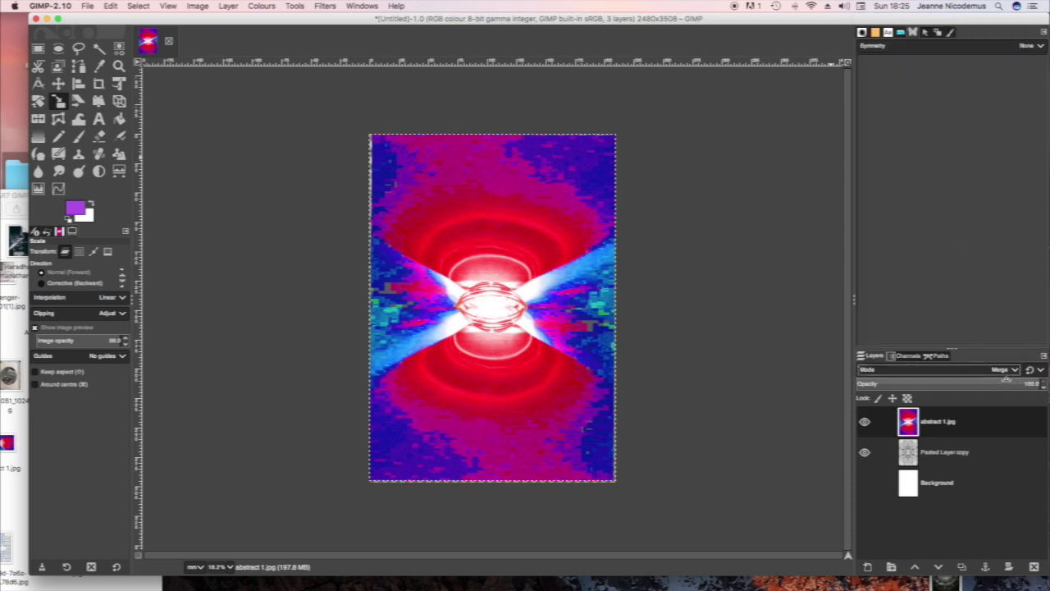
drag(910, 422, 907, 461)
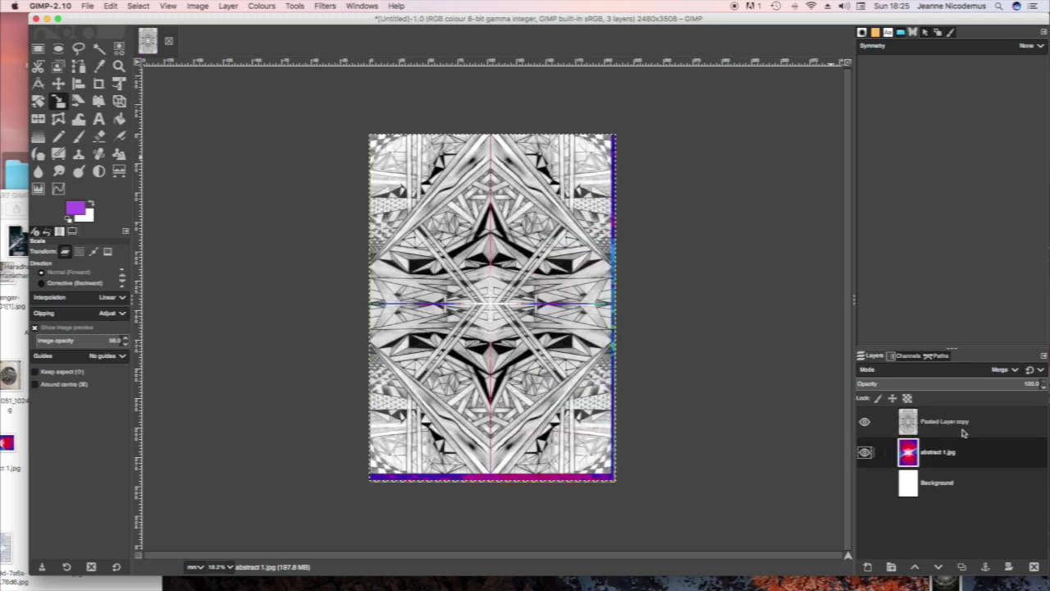
Try Merge and Subtract on Pasted Layer copy, then settle on Exclusion mode
click(1016, 369)
click(943, 421)
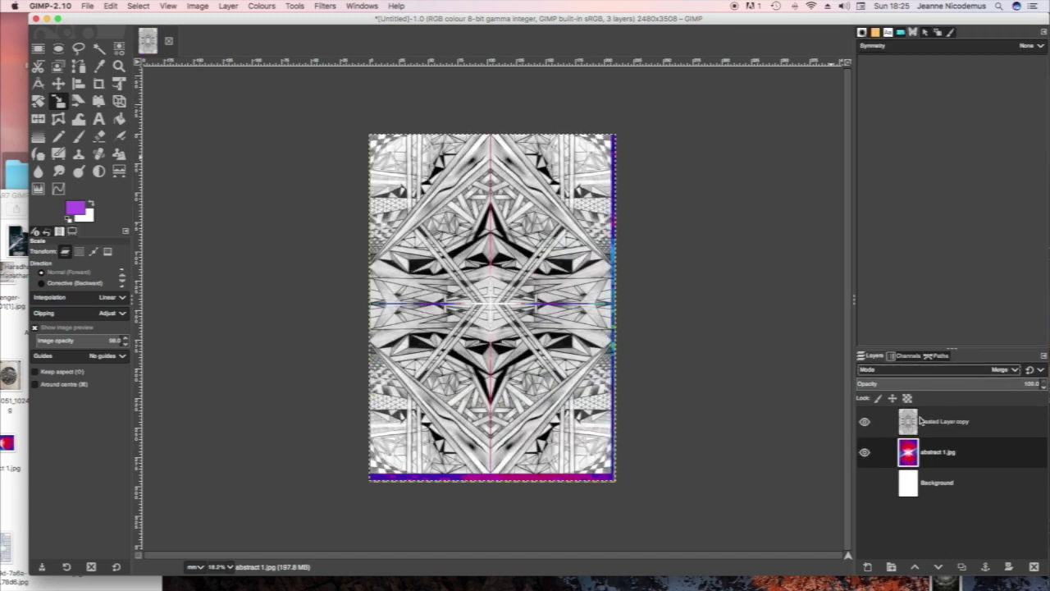
click(943, 421)
click(1016, 374)
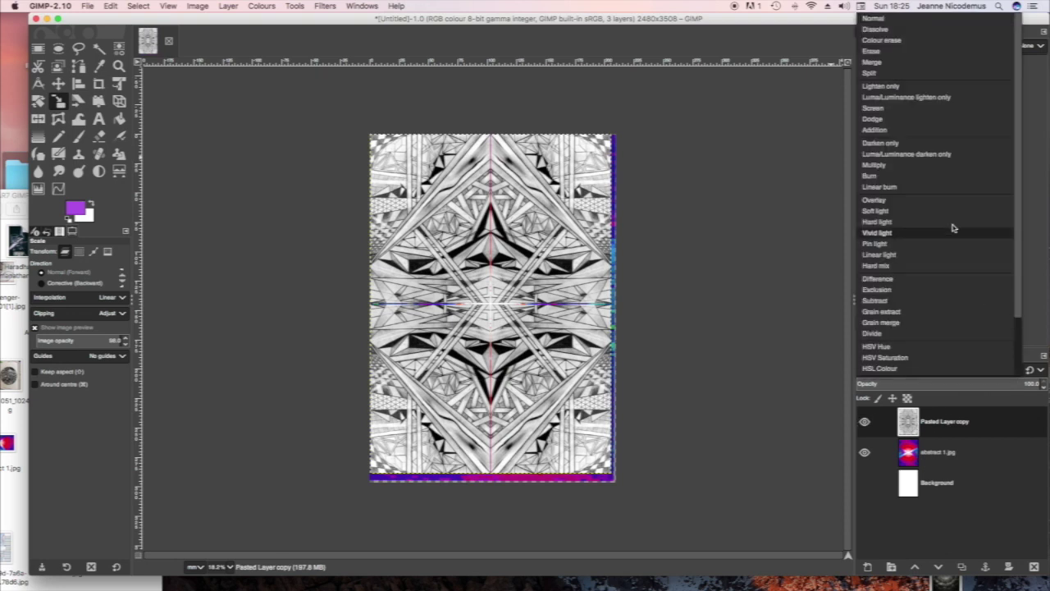
click(897, 68)
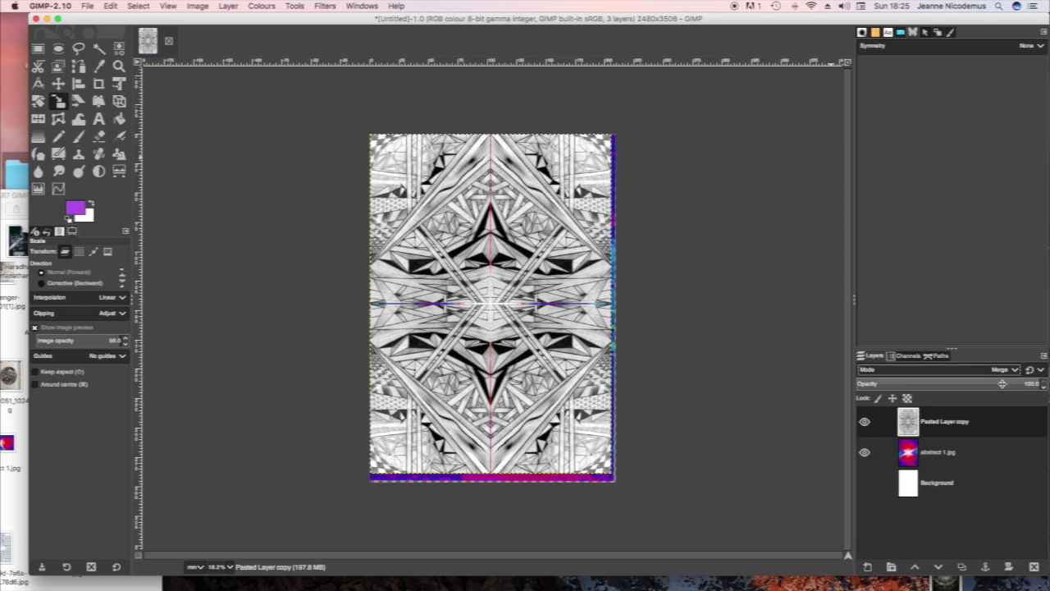
click(1016, 370)
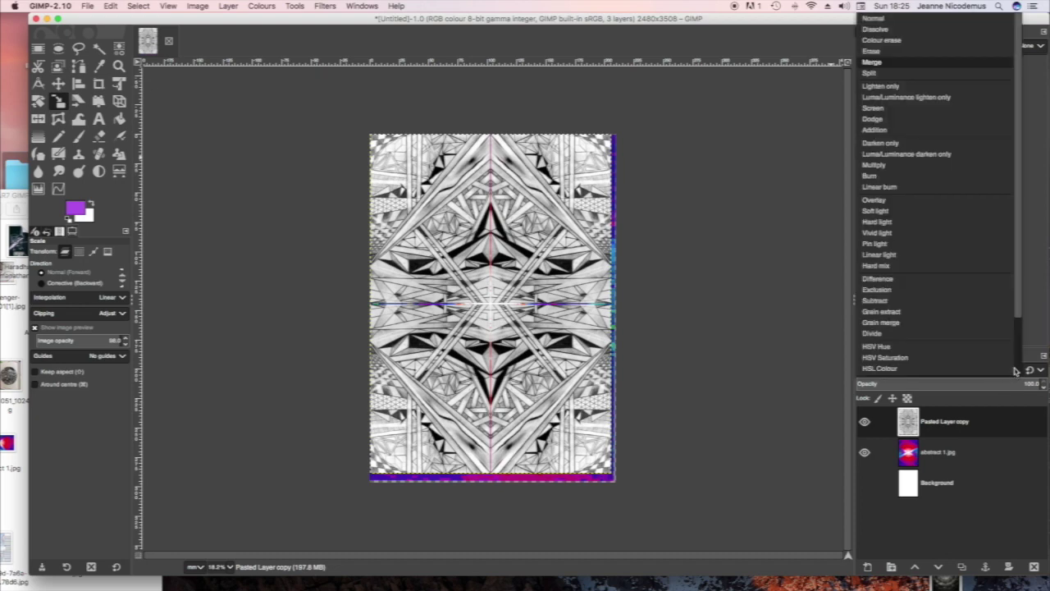
click(945, 301)
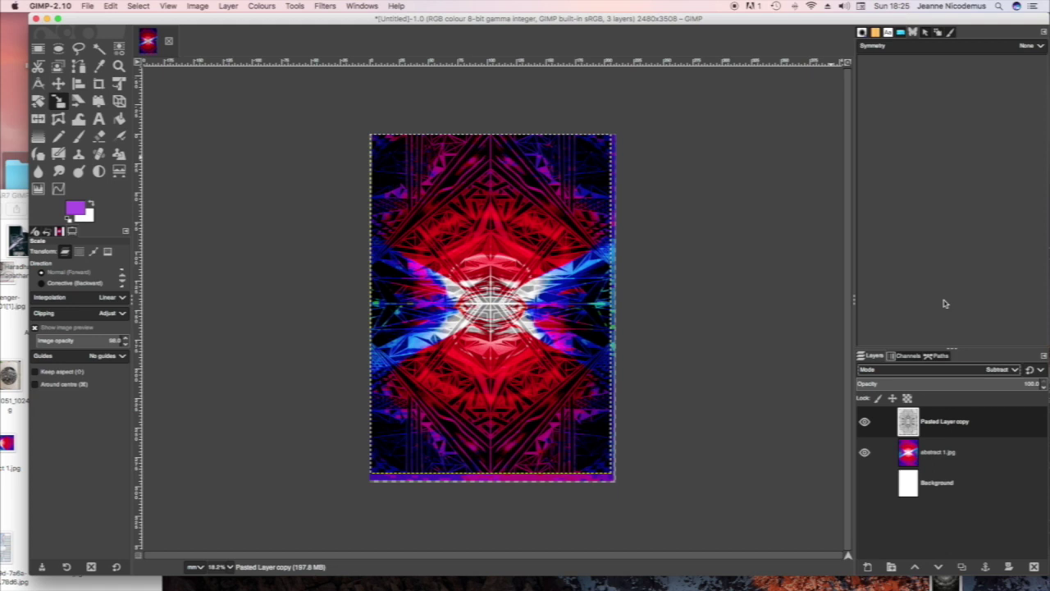
click(1018, 371)
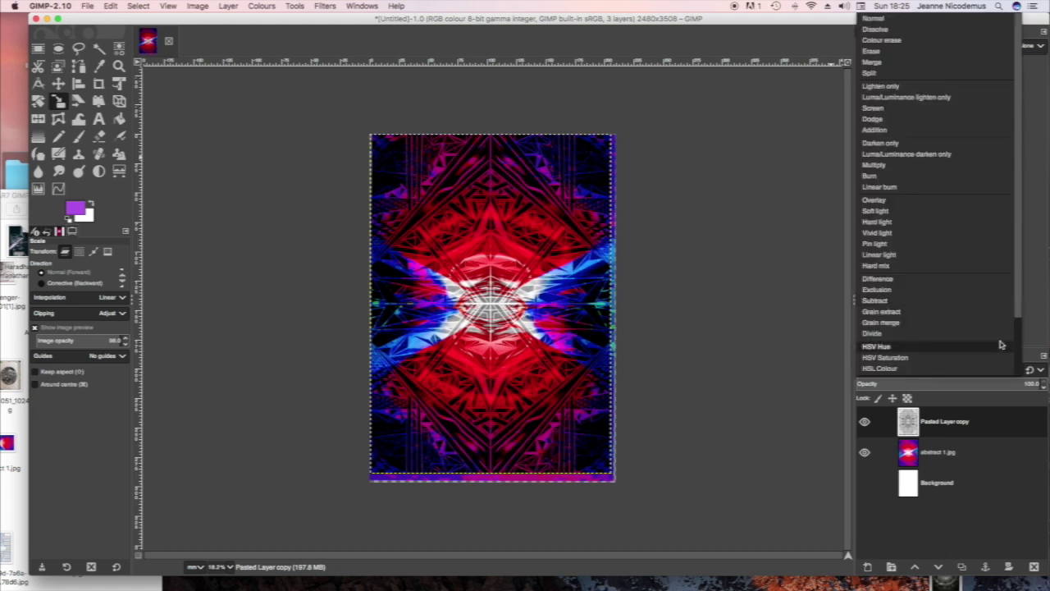
click(937, 290)
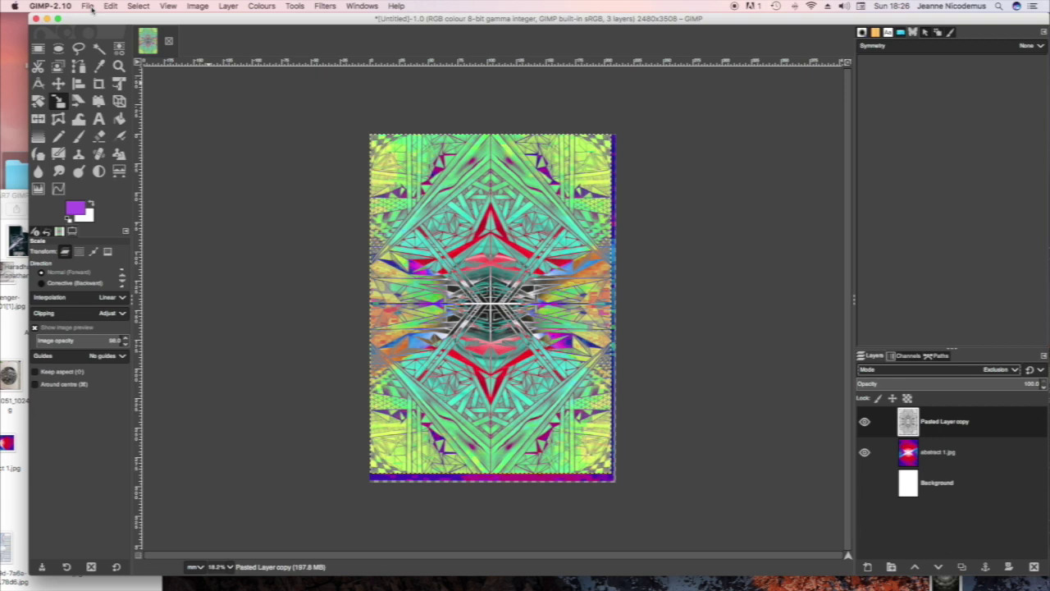
Open File > Export As and replace the Untitled name with 'patterns'
click(110, 6)
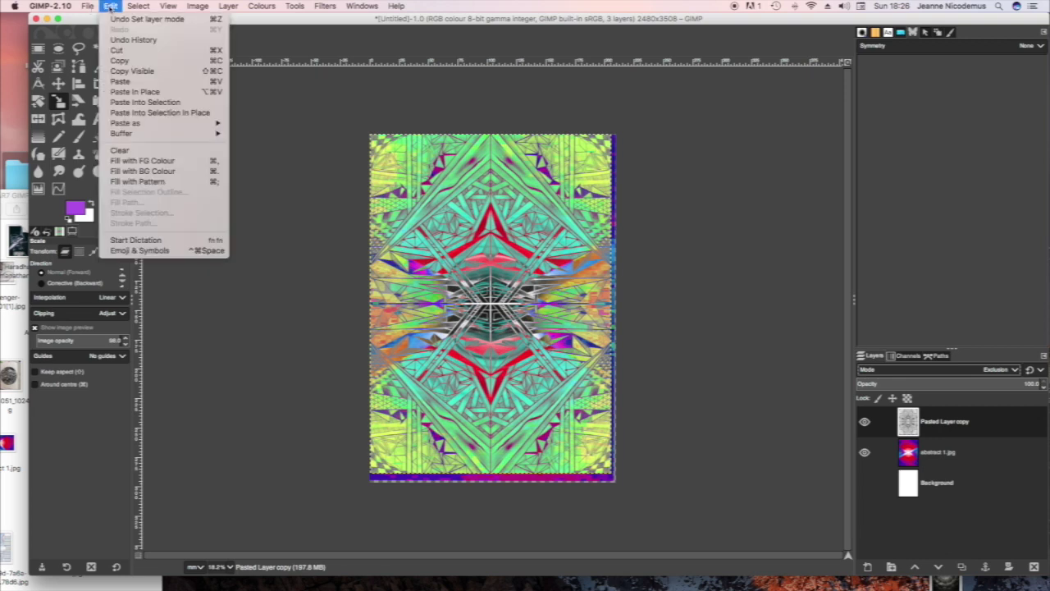
mouse_move(87, 6)
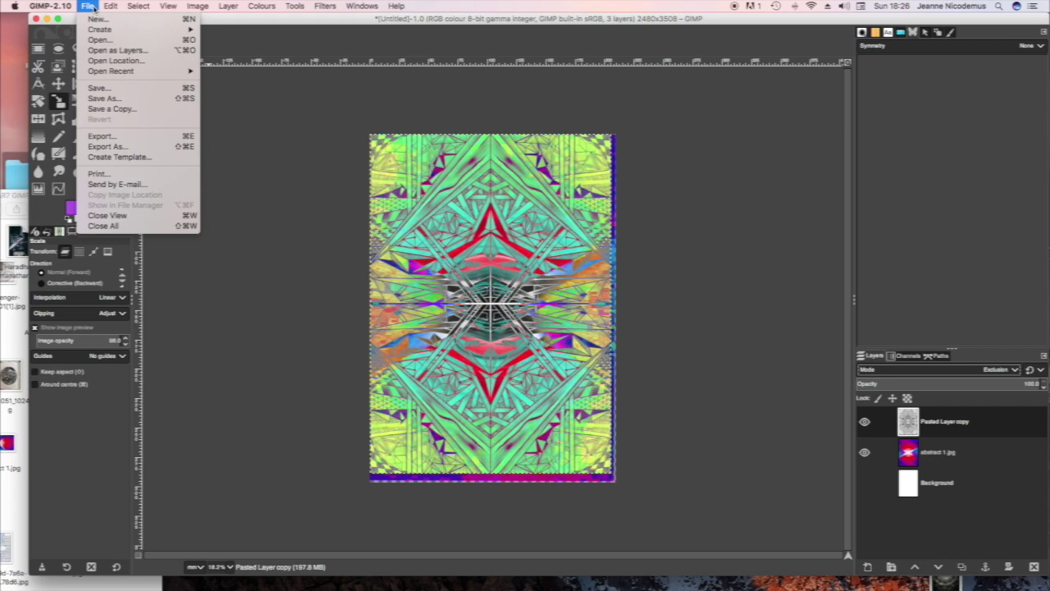
click(123, 147)
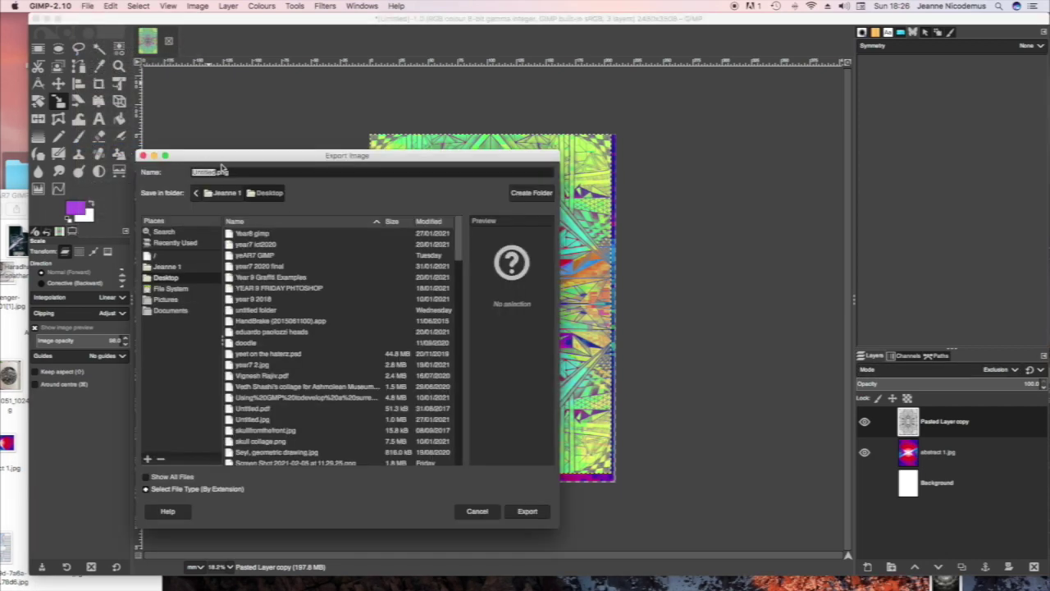
key(BackSpace)
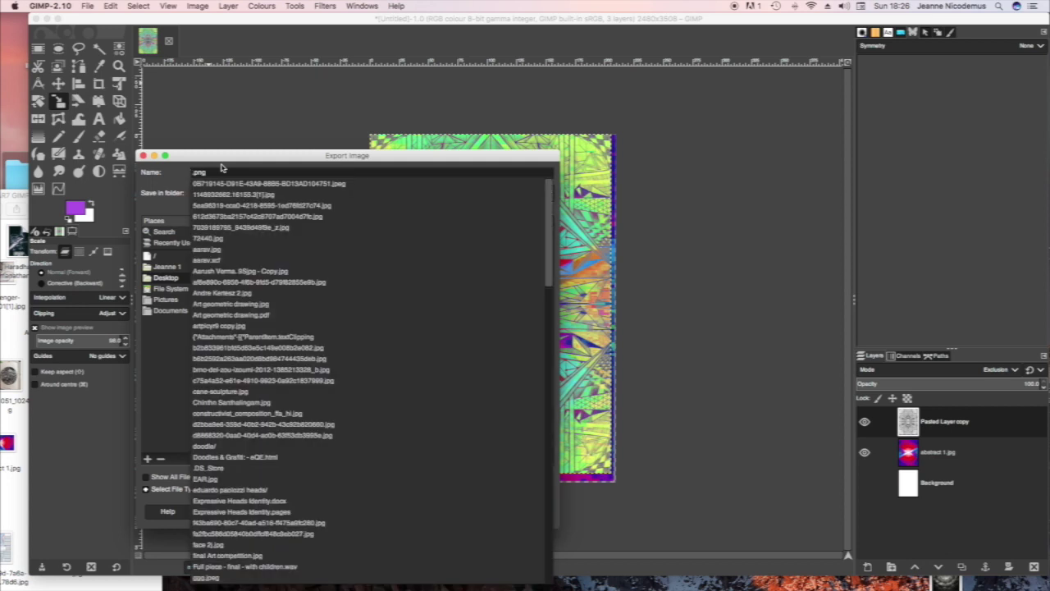
text(pattern)
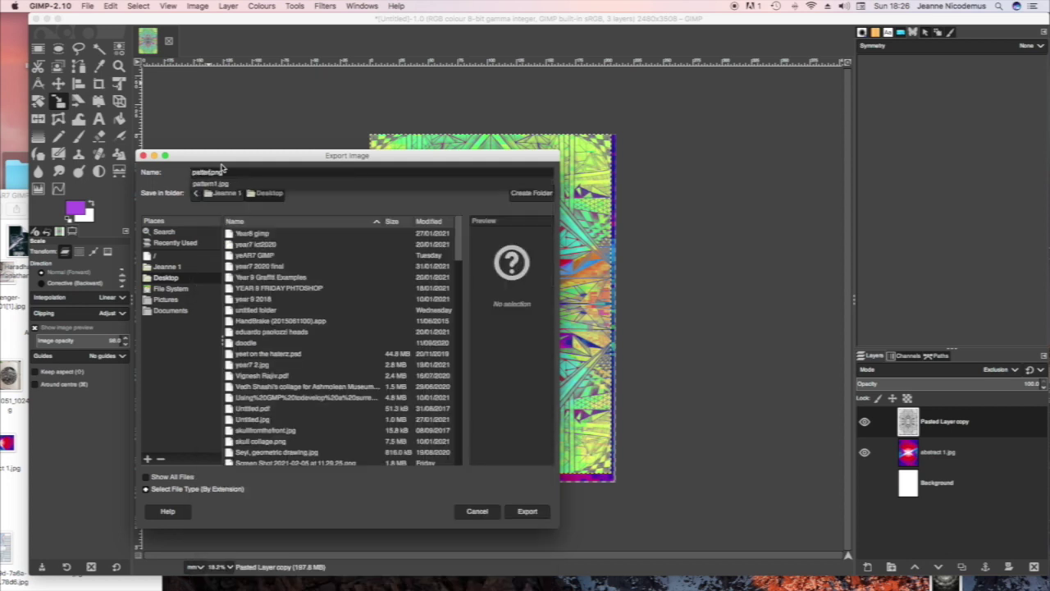
text(1)
text(a)
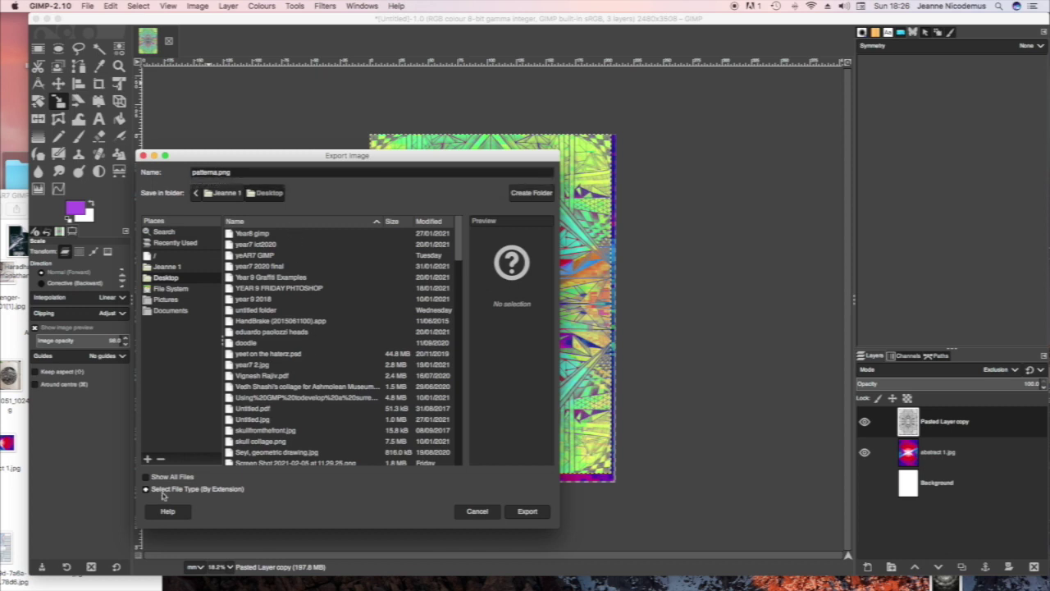
Choose JPEG image as the file type and export patterns.jpg at quality 90
click(164, 490)
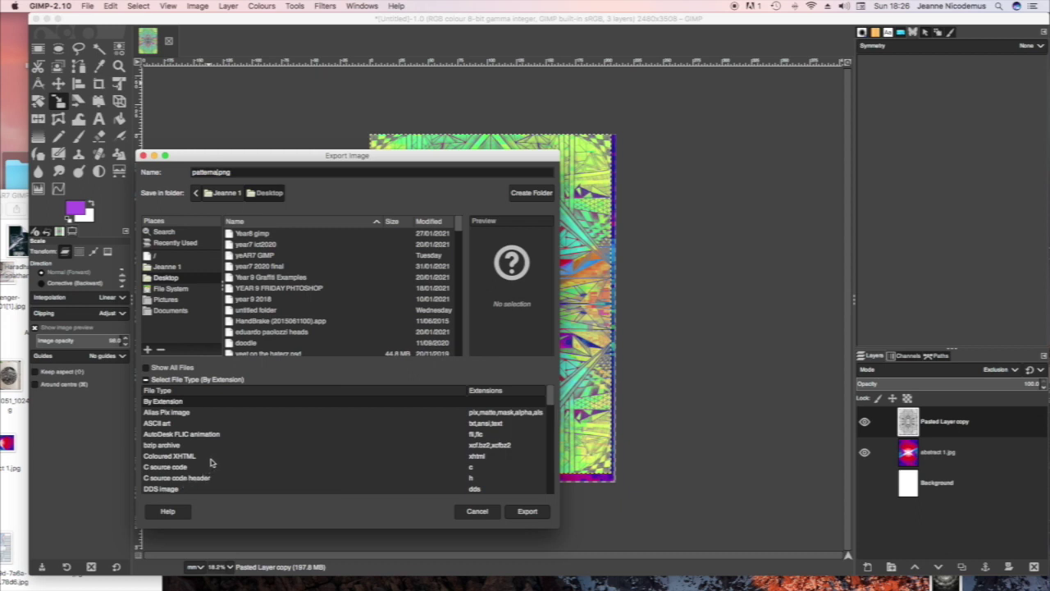
scroll(187, 459, down, 5)
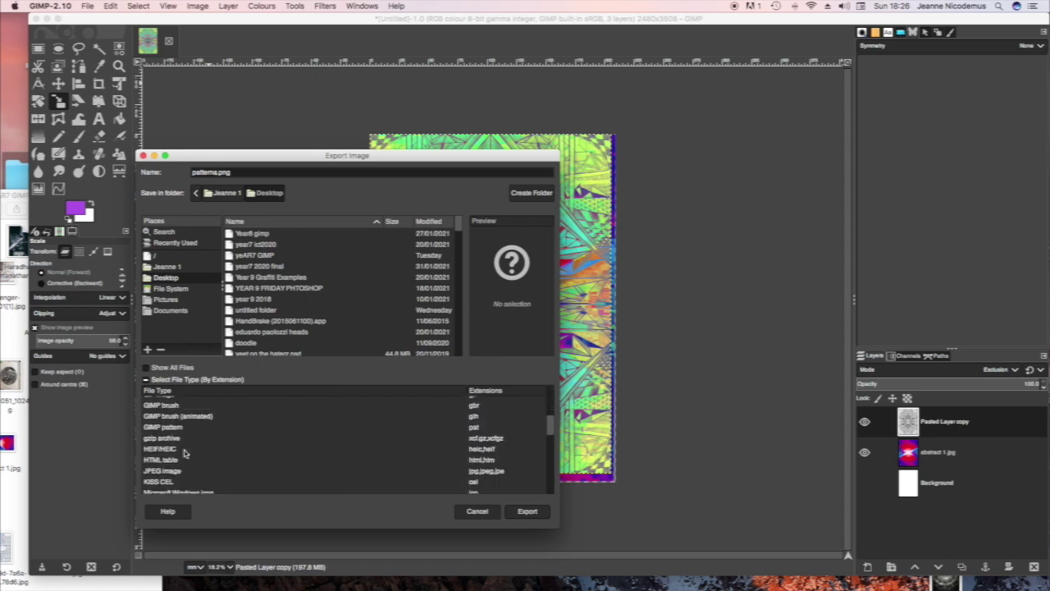
click(168, 473)
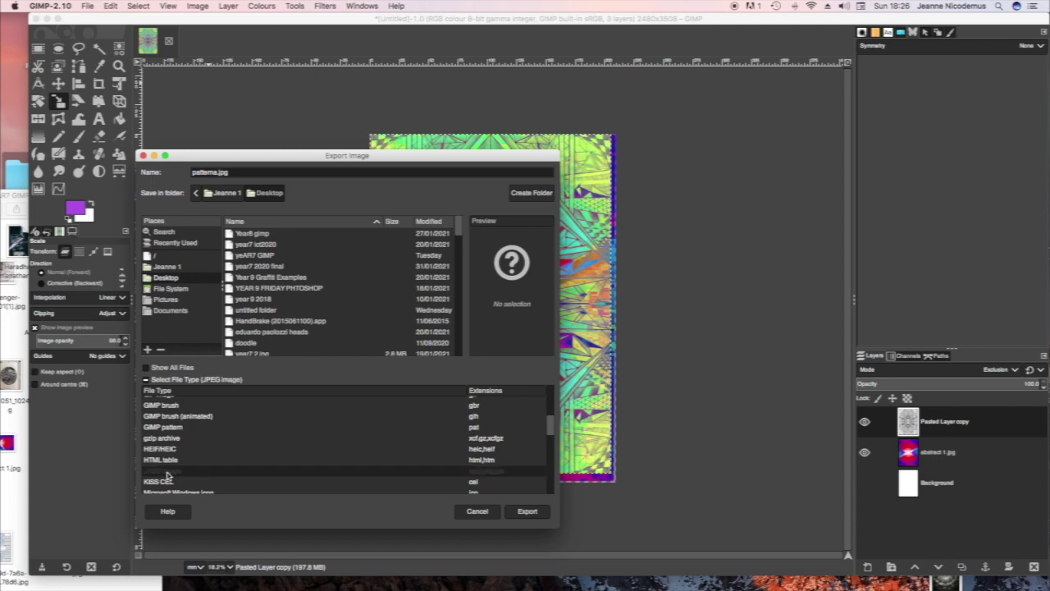
click(531, 513)
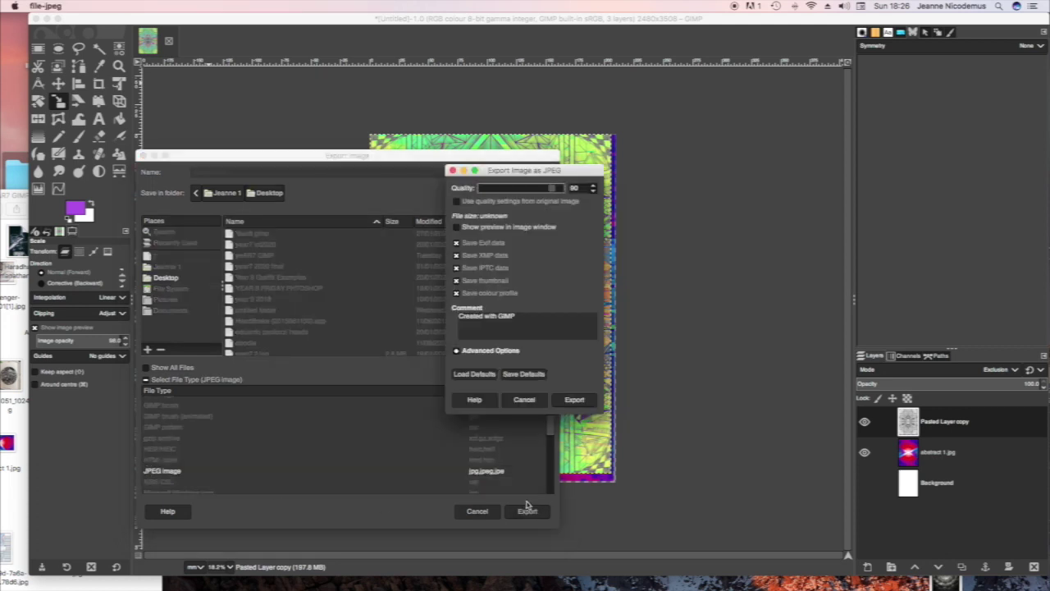
click(575, 400)
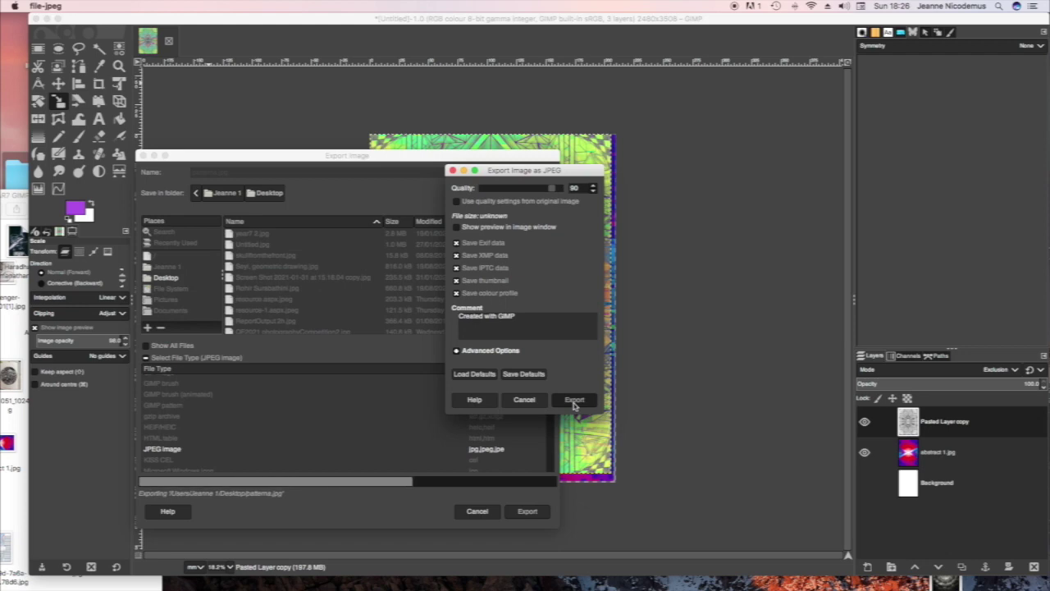